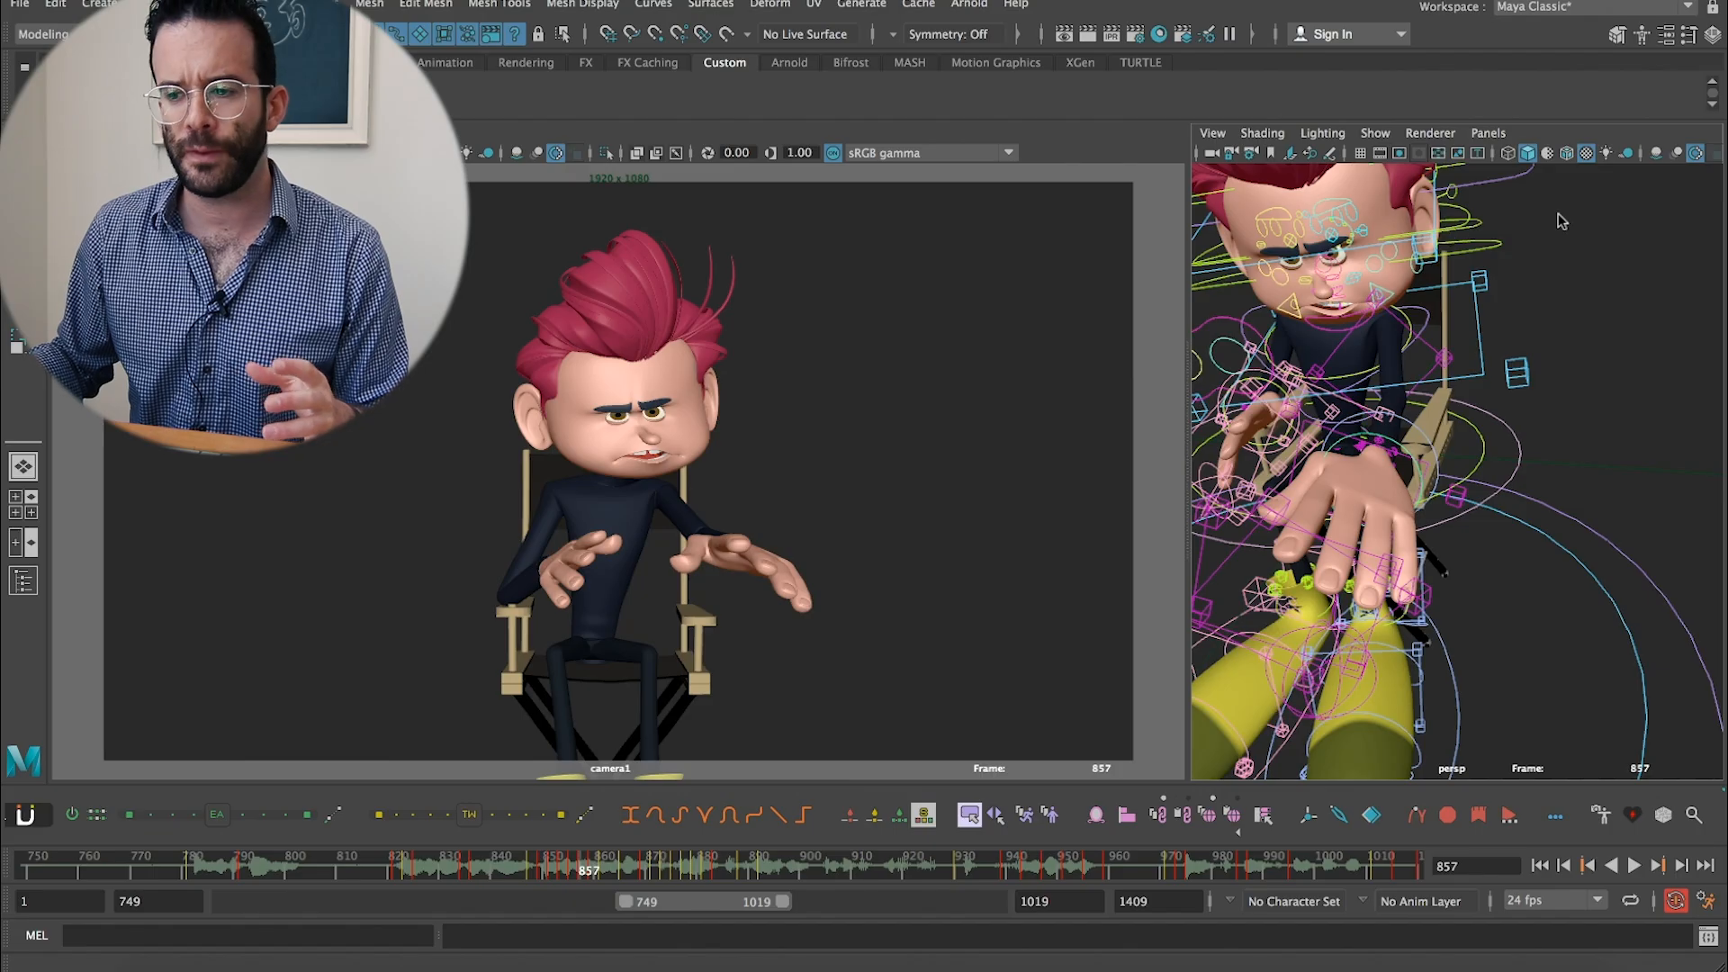
Close the Graph Editor and select the main head control in the rig picker
{"action": "left_click", "coordinate": [1394, 450]}
{"action": "left_click_drag", "start_coordinate": [1394, 450], "coordinate": [1431, 417], "text": "alt"}
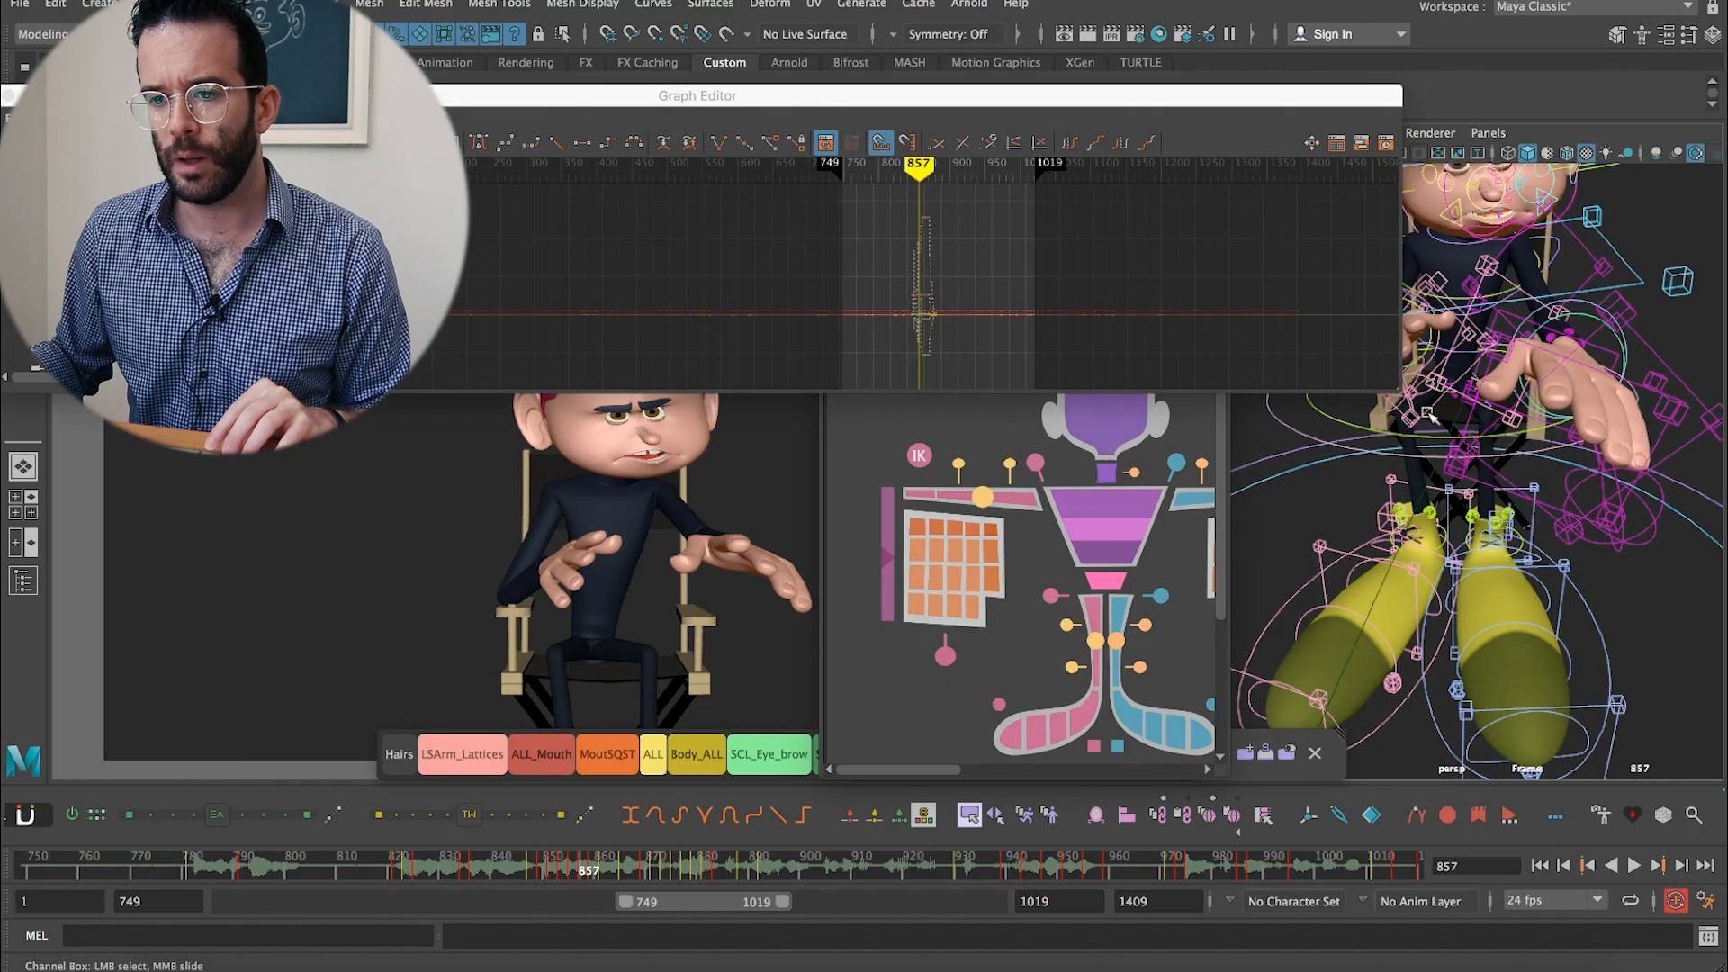
{"action": "left_click", "coordinate": [8, 96]}
{"action": "left_click_drag", "start_coordinate": [1456, 336], "coordinate": [1464, 408], "text": "alt"}
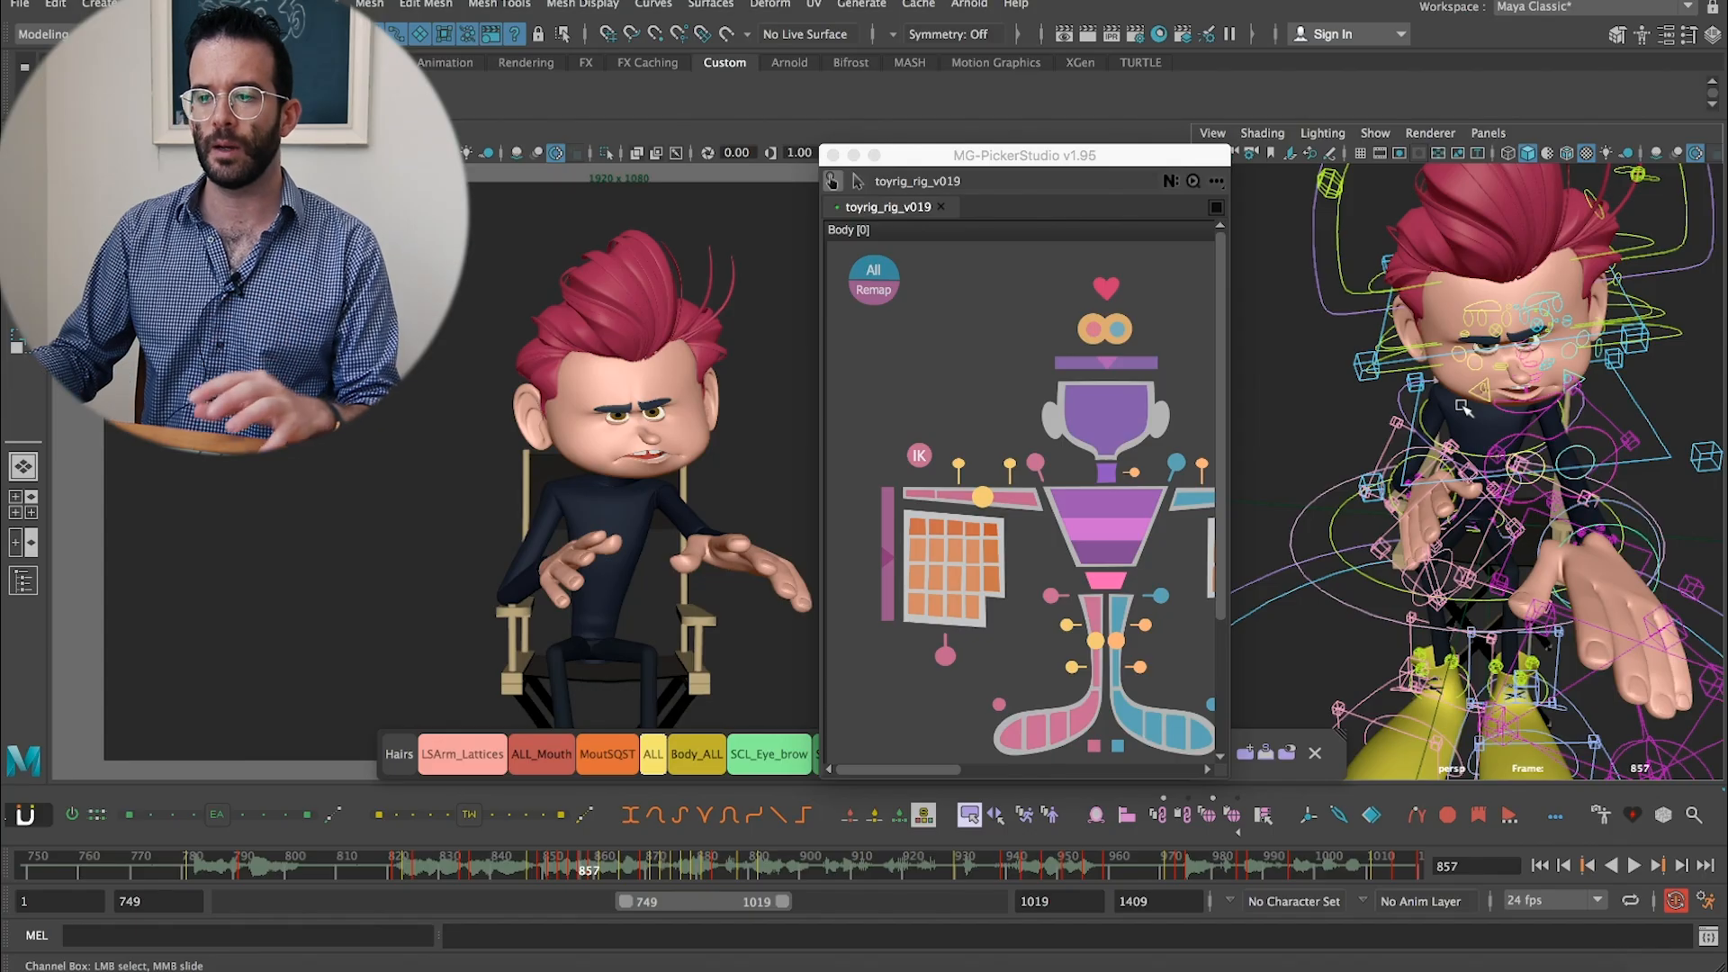
{"action": "left_click", "coordinate": [1106, 412]}
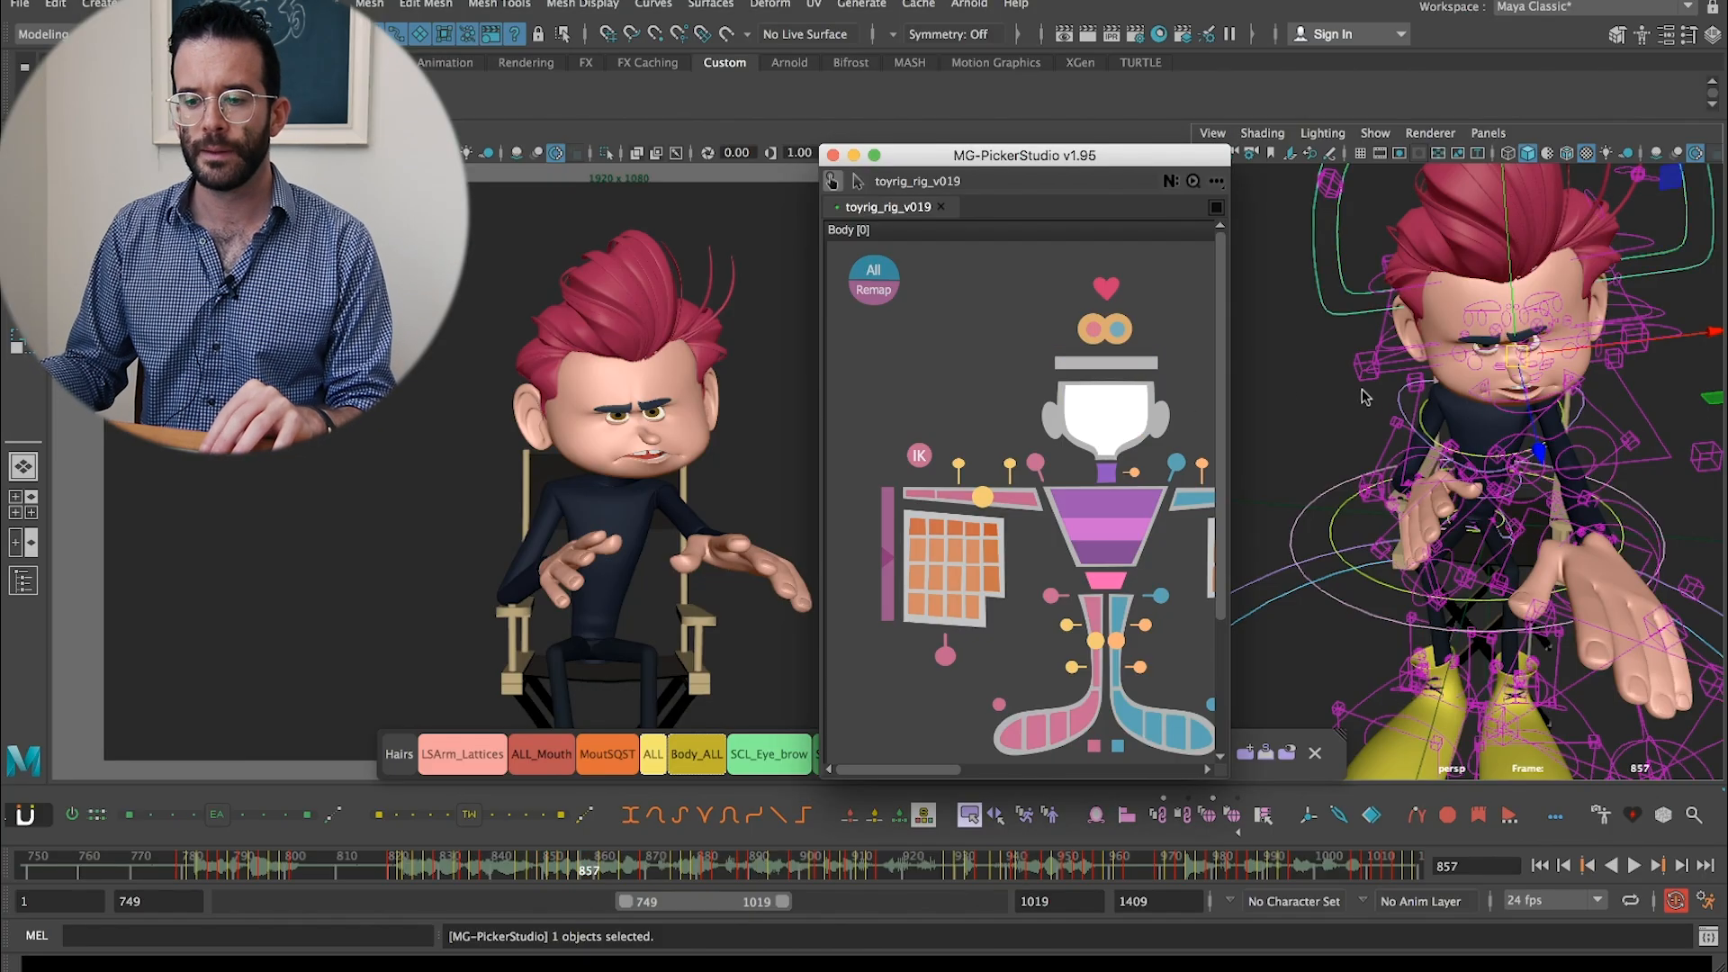
Try rotating the character's head with the main head control
{"action": "left_click_drag", "start_coordinate": [1451, 392], "coordinate": [1432, 353], "text": "alt"}
{"action": "middle_click_drag", "start_coordinate": [1432, 353], "coordinate": [1441, 409], "text": "alt"}
{"action": "key", "text": "e"}
{"action": "left_click_drag", "start_coordinate": [1533, 474], "coordinate": [1532, 448]}
{"action": "key", "text": "super+z"}
{"action": "key", "text": "super+x"}
{"action": "key", "text": "super+z"}
{"action": "key", "text": "super+z"}
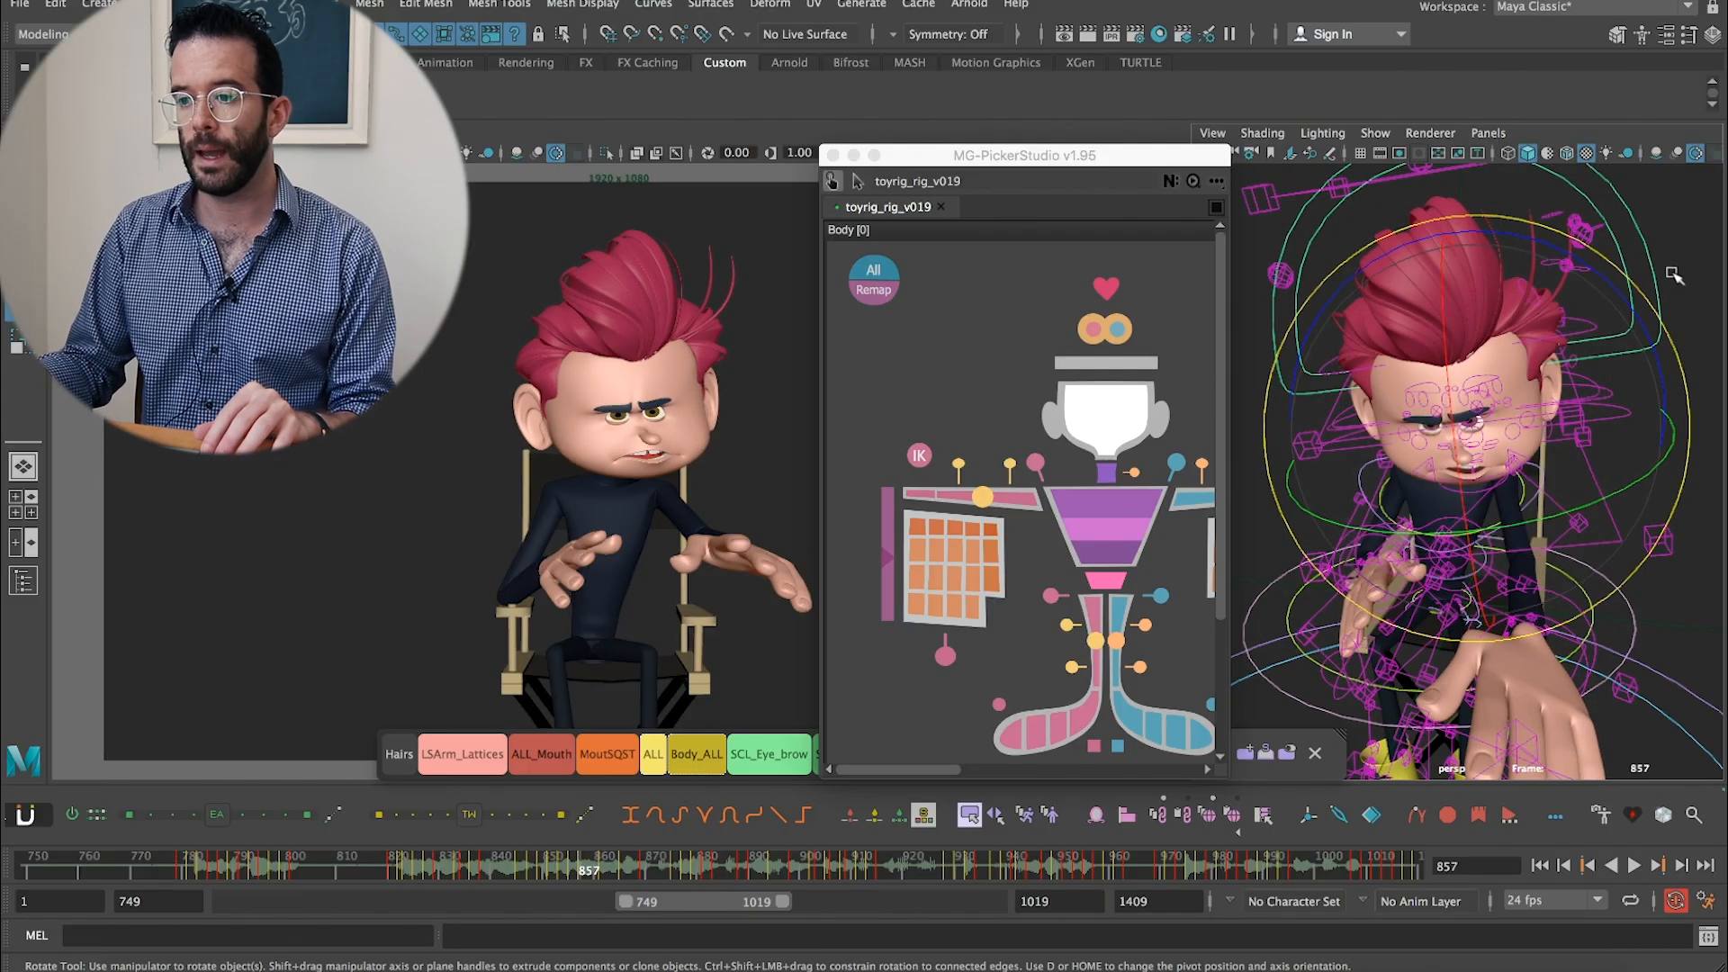
Try a free rotation of the head with the inner arch-shaped control, and undo it
{"action": "left_click", "coordinate": [1674, 255]}
{"action": "left_click", "coordinate": [1630, 278]}
{"action": "middle_click_drag", "start_coordinate": [1666, 307], "coordinate": [1599, 310], "text": "alt"}
{"action": "left_click_drag", "start_coordinate": [1582, 313], "coordinate": [1607, 311], "text": "alt"}
{"action": "left_click", "coordinate": [1612, 240]}
{"action": "left_click", "coordinate": [1557, 277]}
{"action": "left_click_drag", "start_coordinate": [1477, 318], "coordinate": [1494, 326], "text": "alt"}
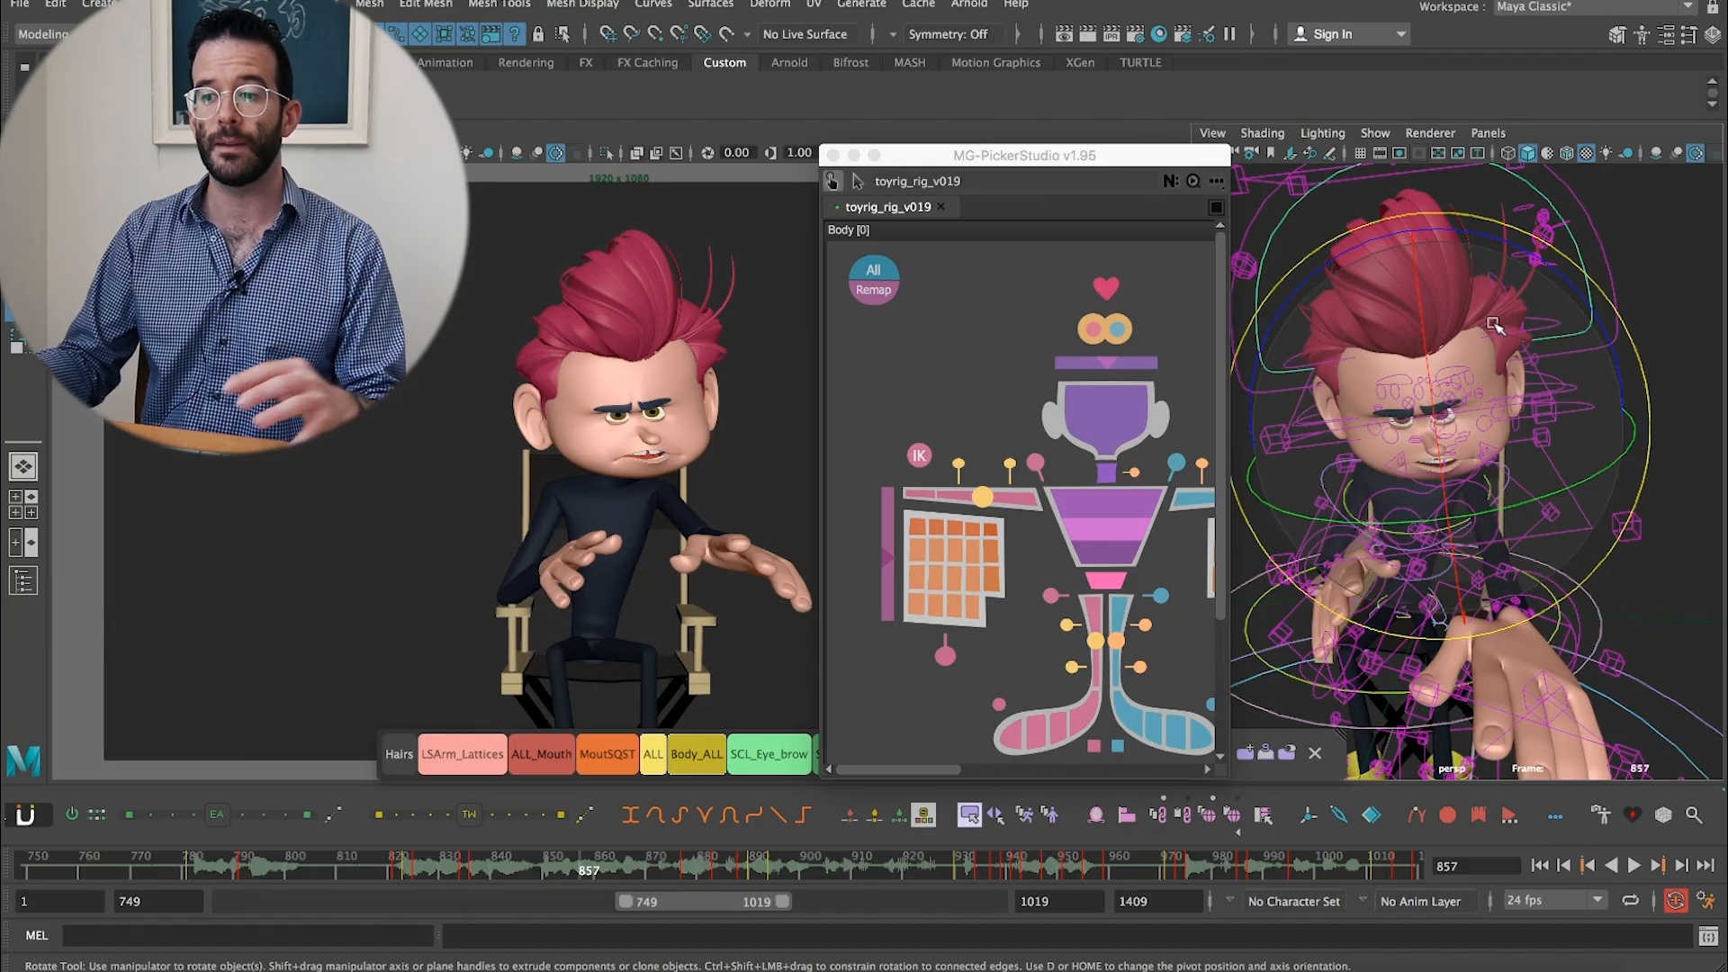
{"action": "left_click_drag", "start_coordinate": [1483, 346], "coordinate": [1503, 317]}
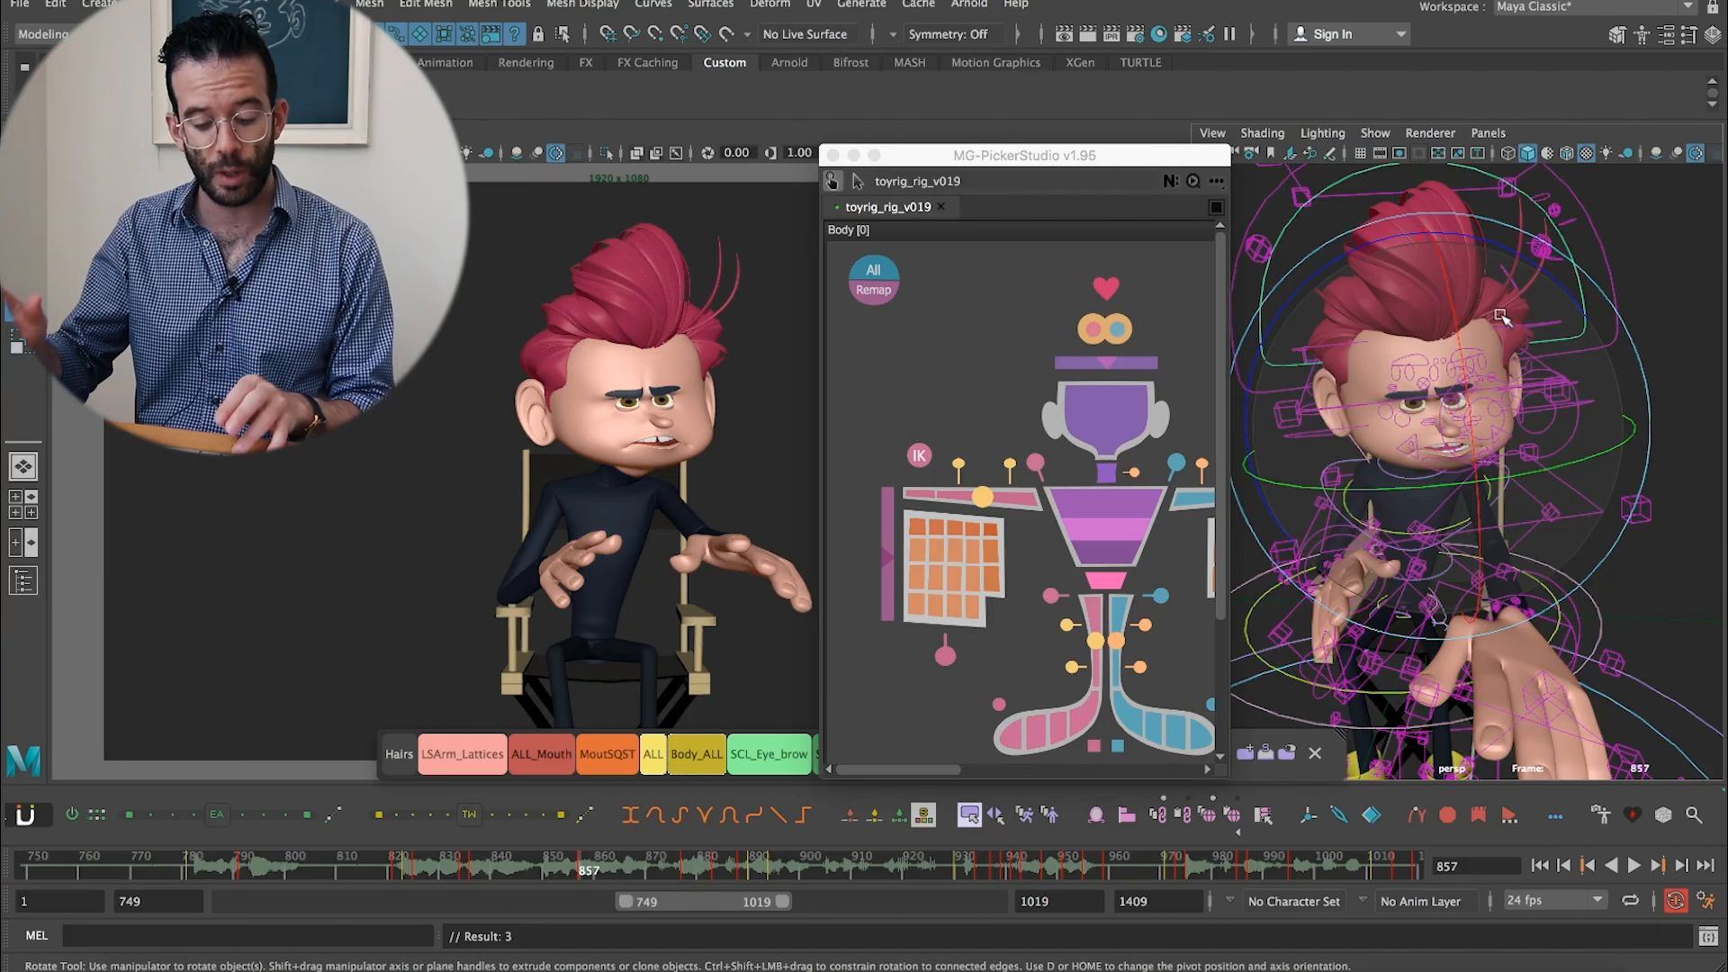
{"action": "key", "text": "ctrl+z"}
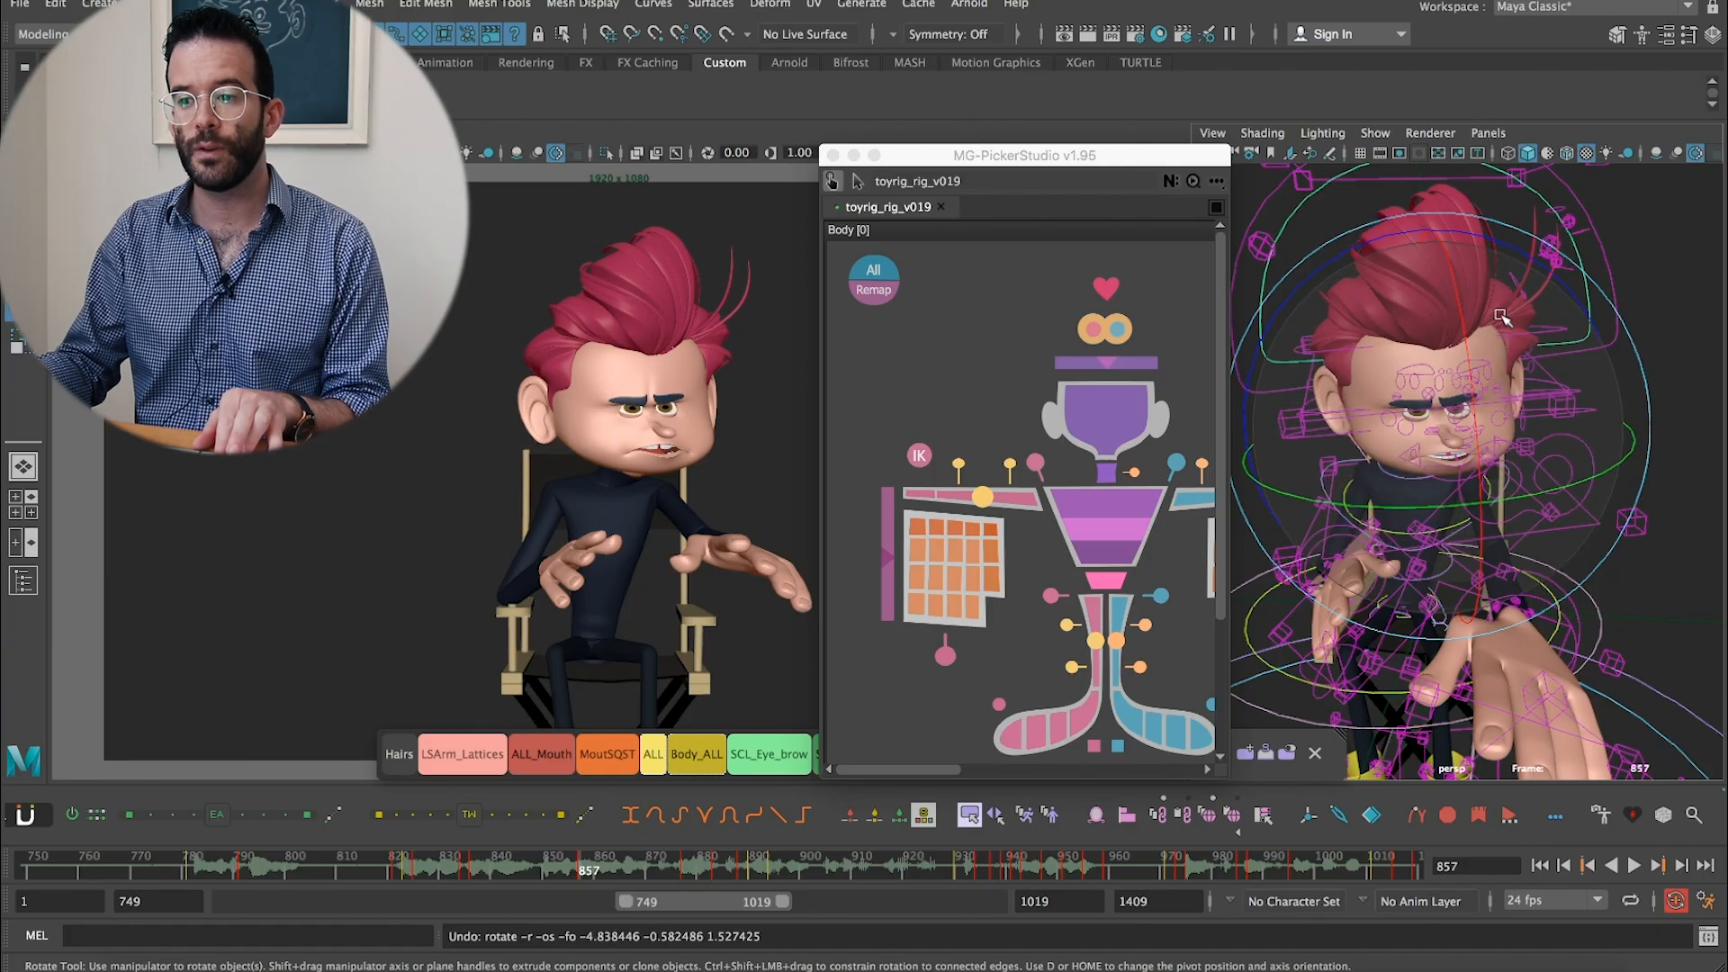
{"action": "key", "text": "ctrl+z"}
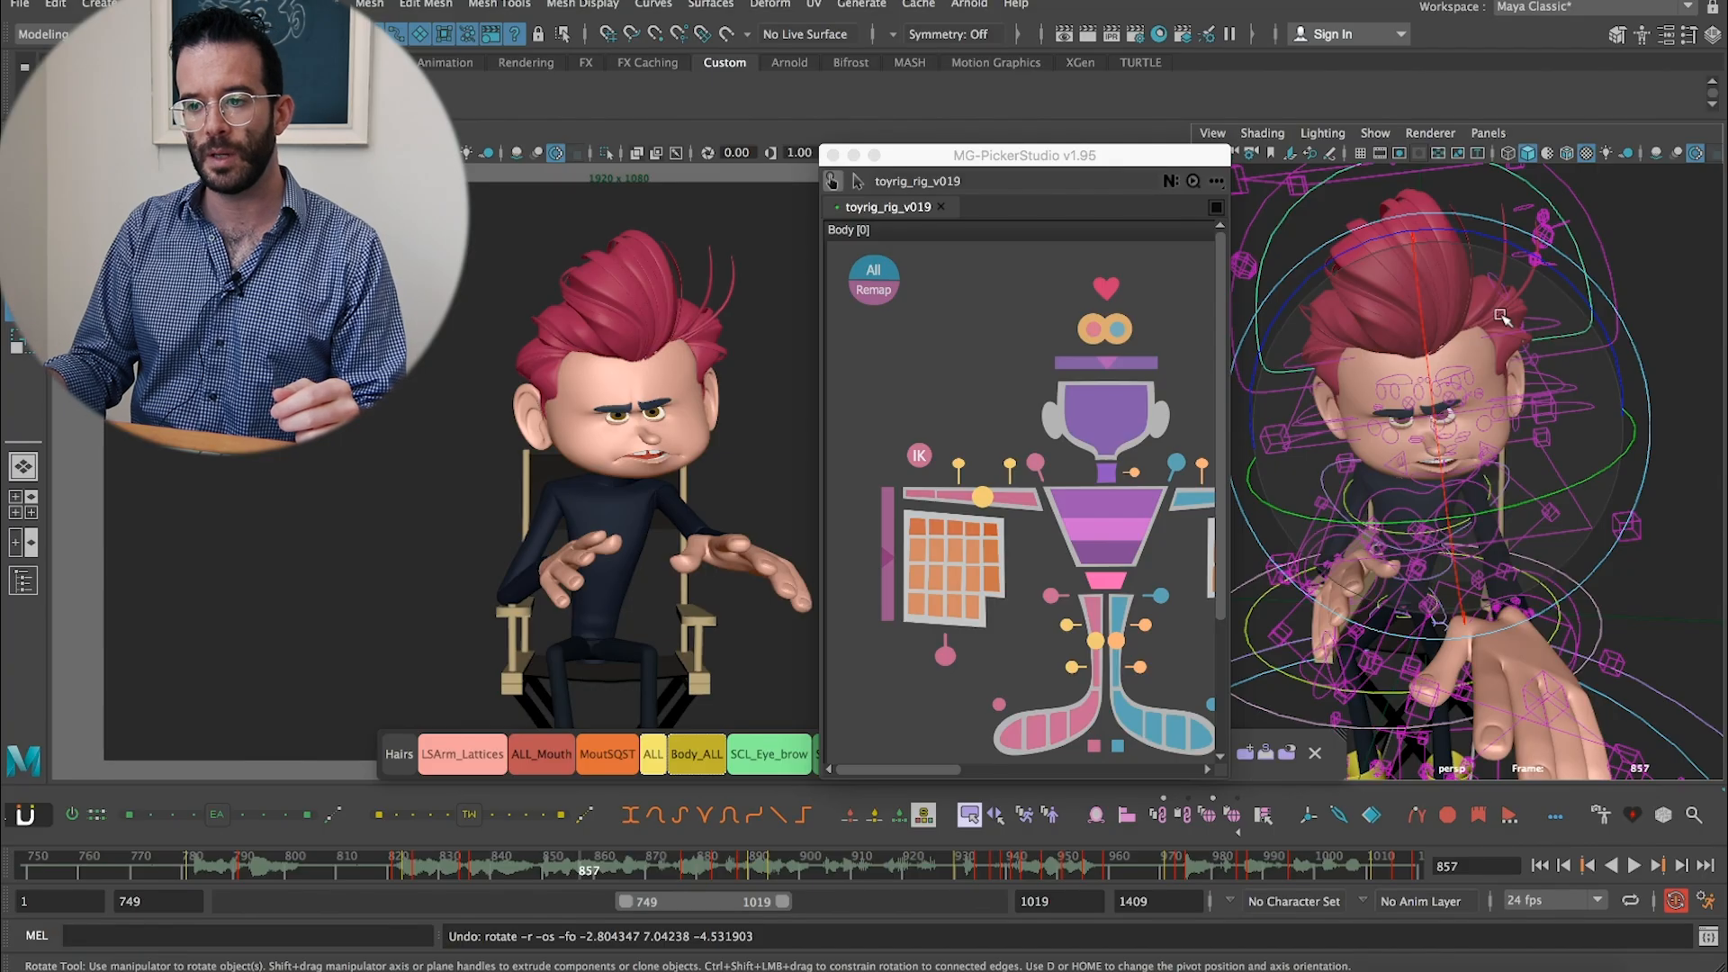
Examine the inner head control and the nested controls around the character's outstretched hand by selecting each in the perspective view
{"action": "left_click", "coordinate": [1623, 218]}
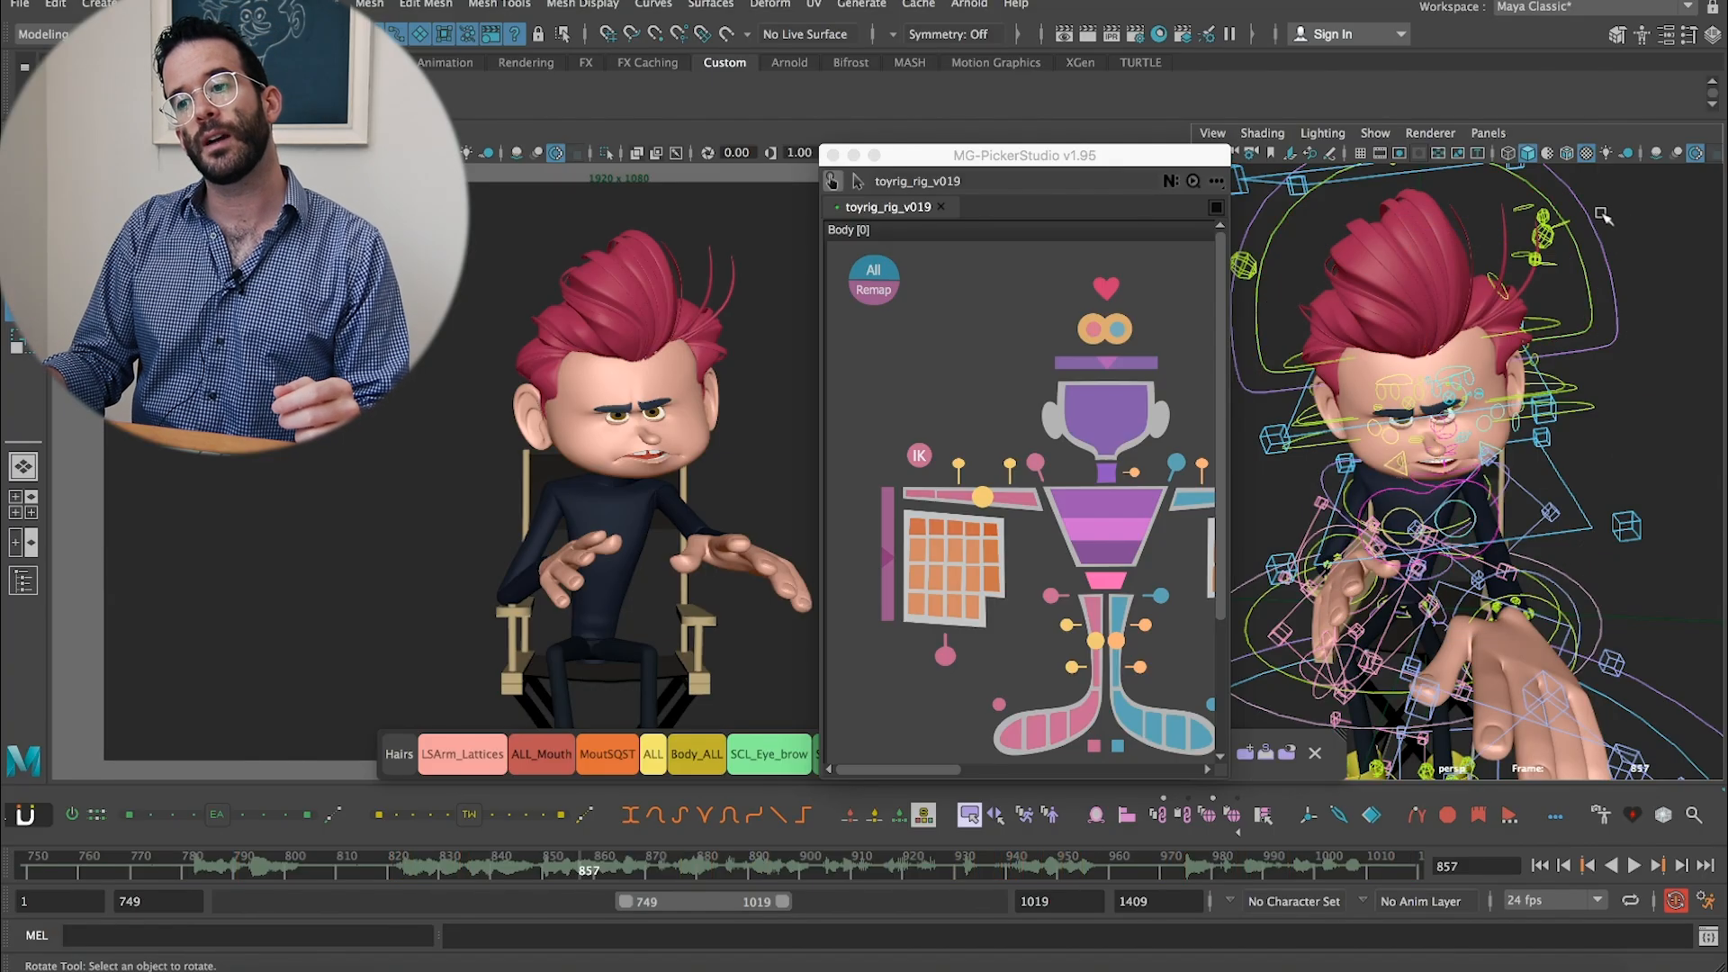
{"action": "left_click", "coordinate": [1545, 198]}
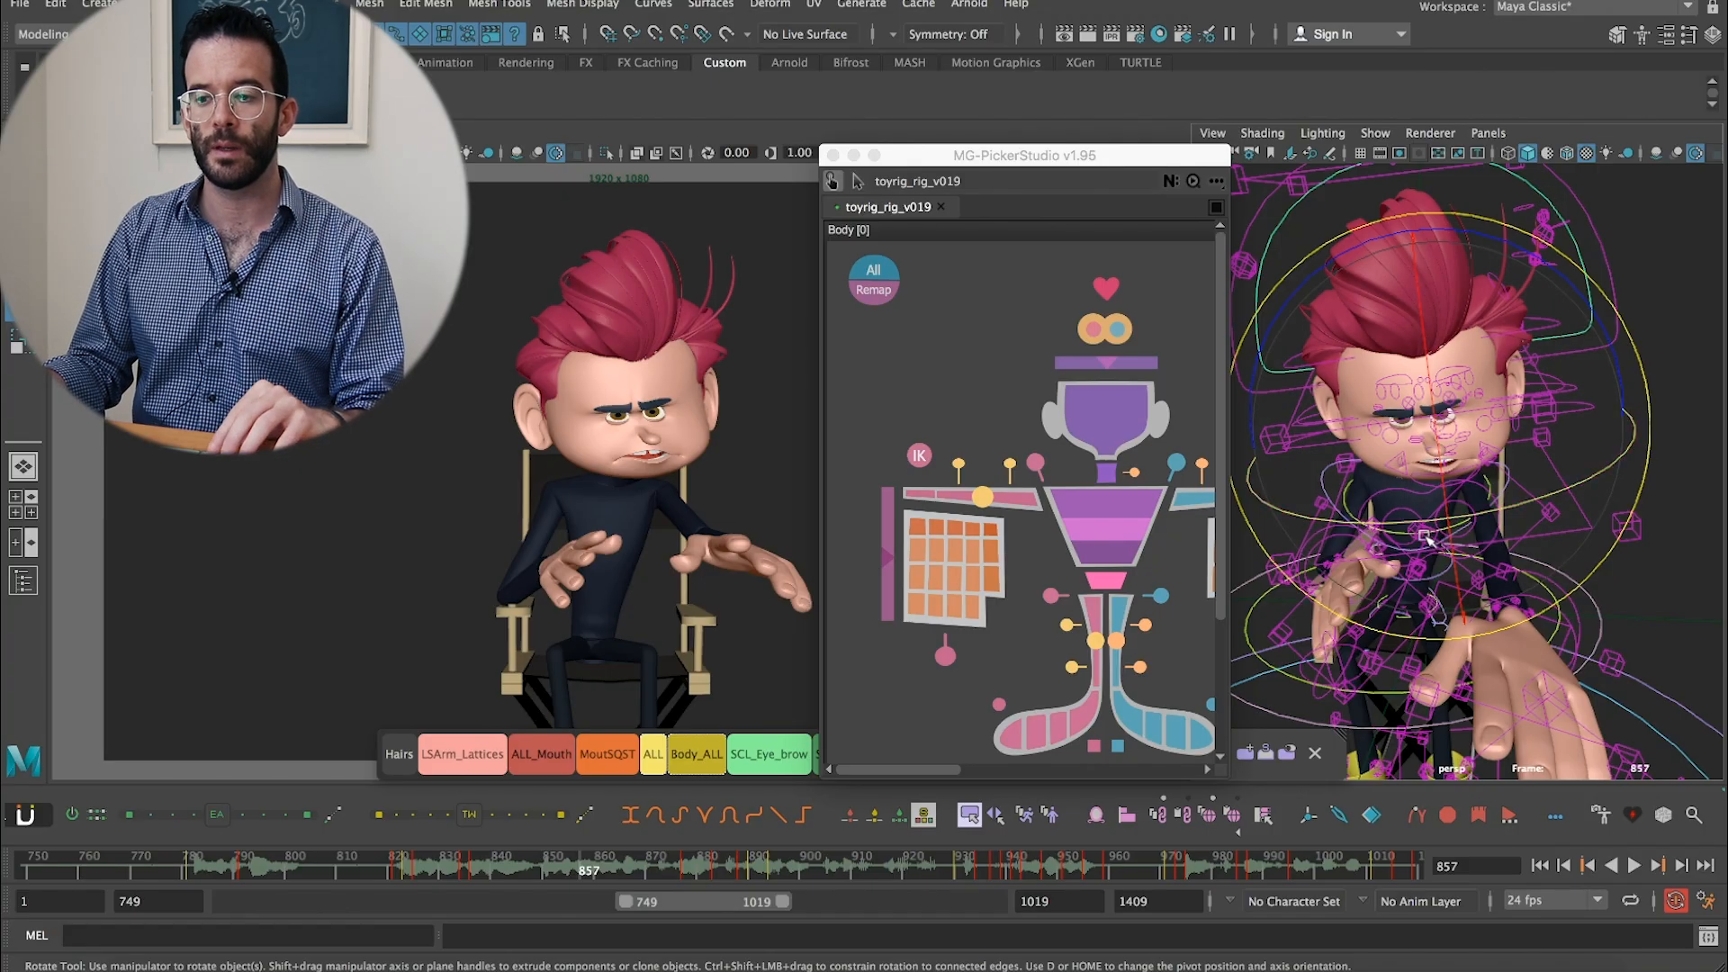
{"action": "middle_click_drag", "start_coordinate": [1425, 589], "coordinate": [1425, 506], "text": "alt"}
{"action": "left_click_drag", "start_coordinate": [1425, 504], "coordinate": [1639, 450], "text": "alt"}
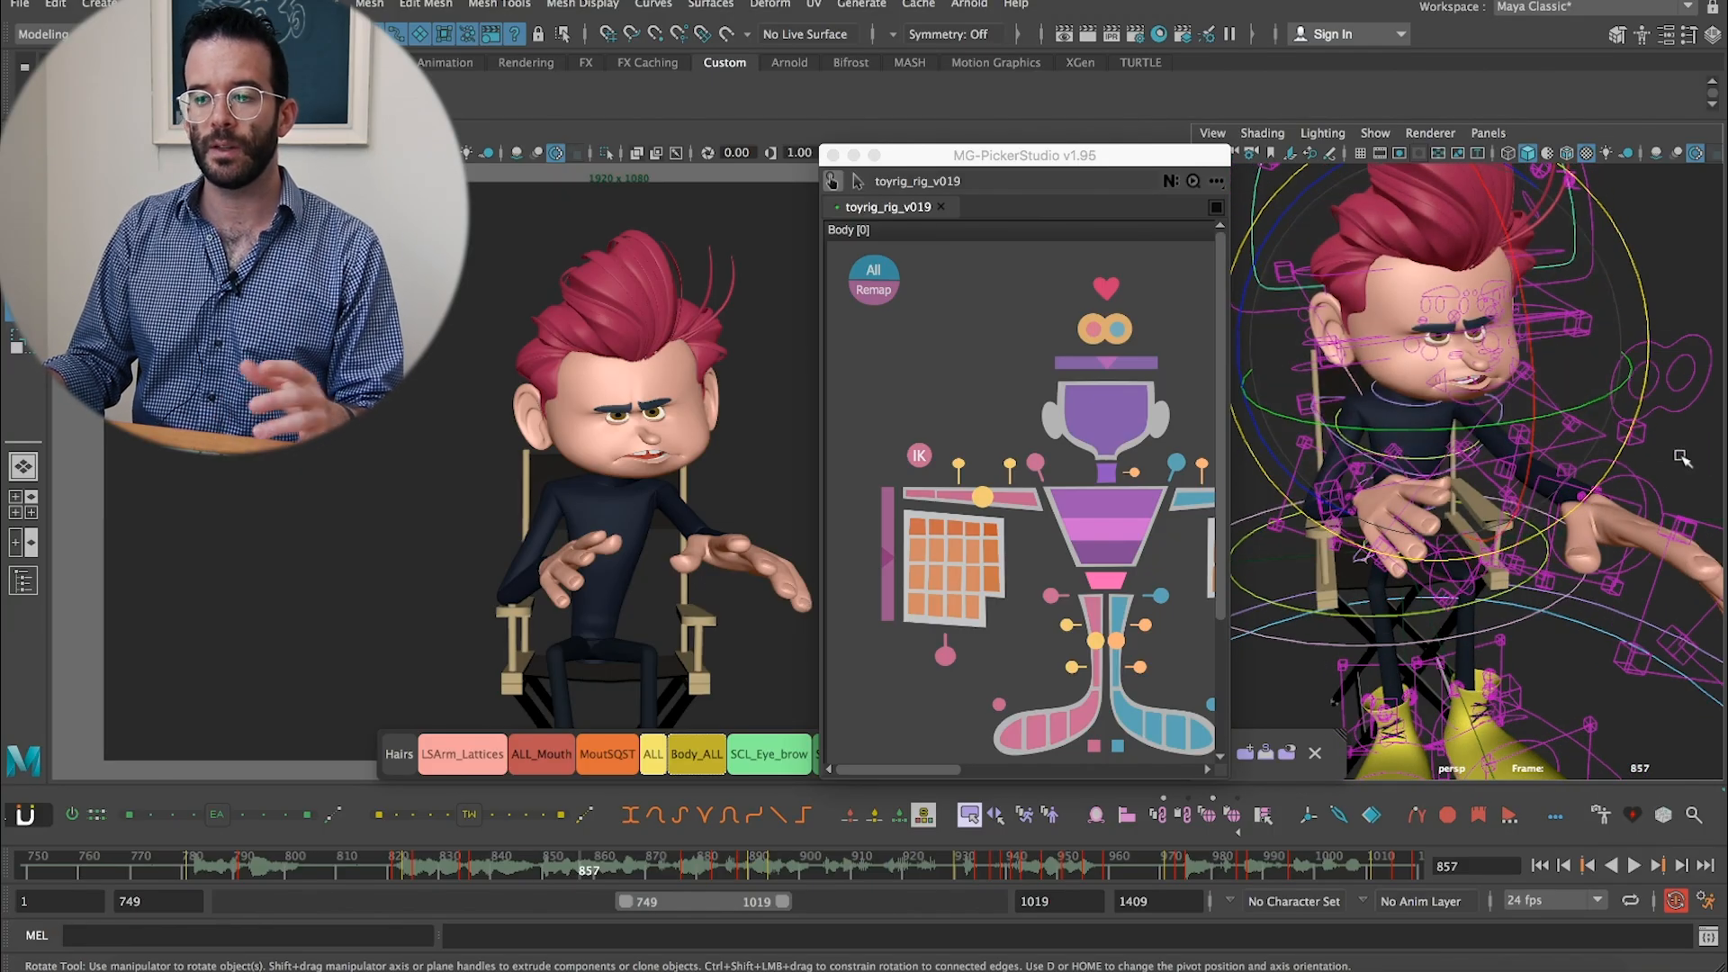
{"action": "left_click", "coordinate": [1680, 457]}
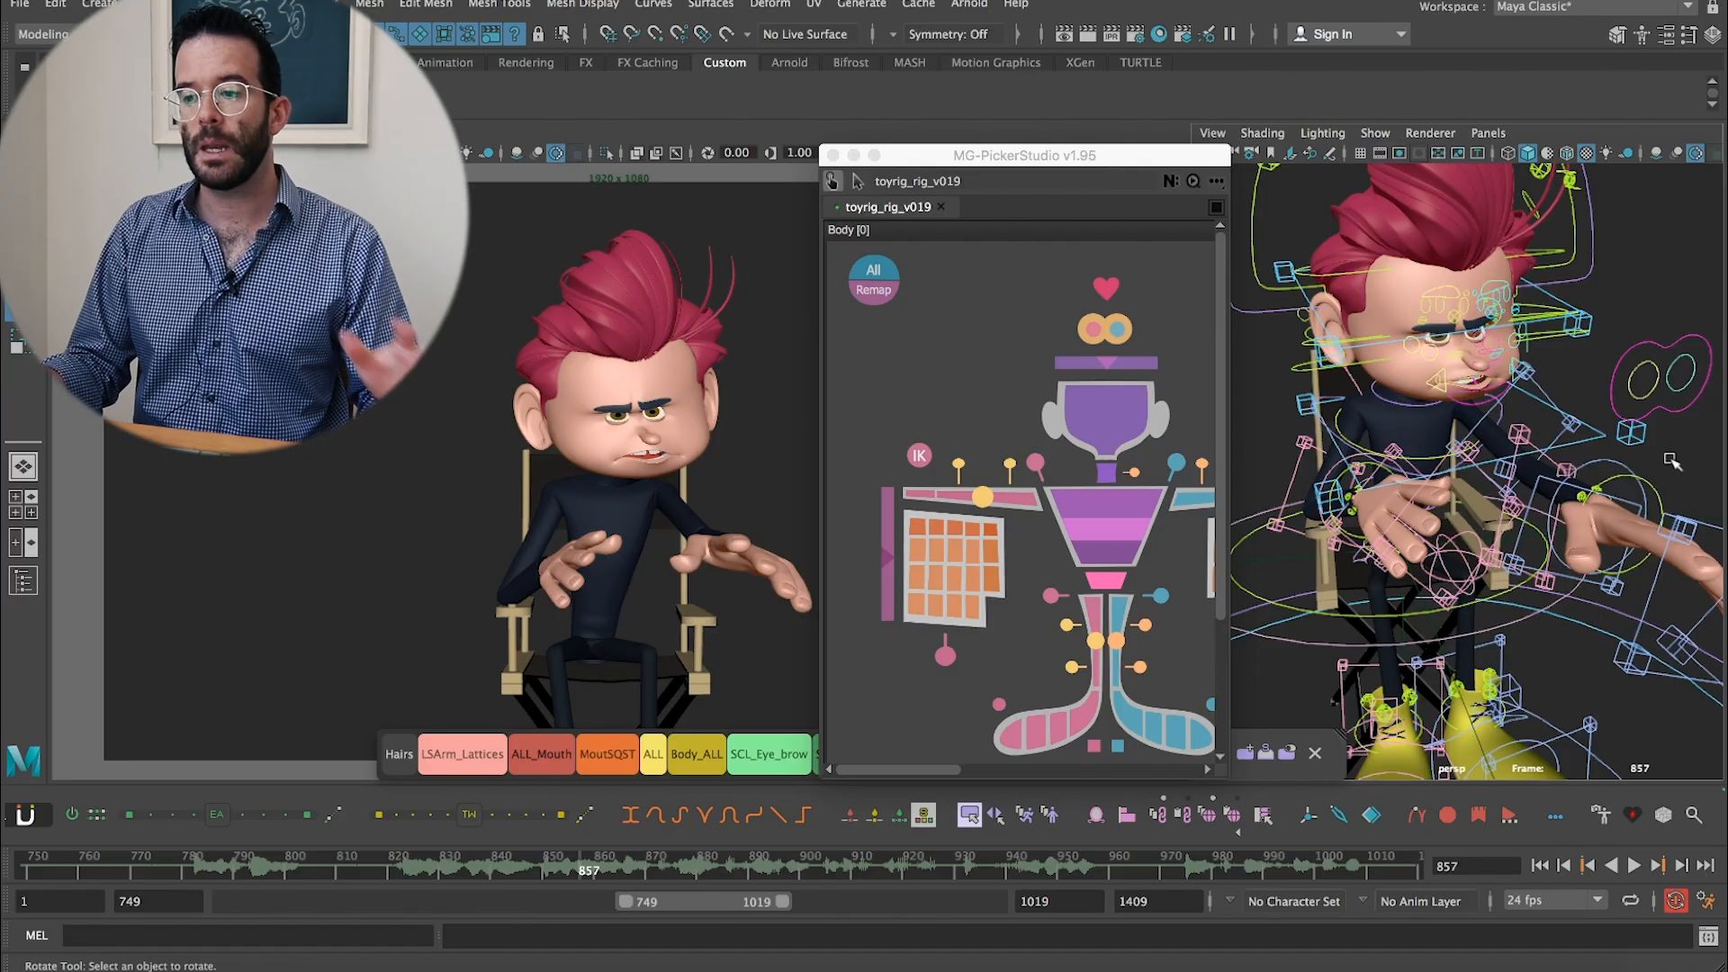
{"action": "left_click", "coordinate": [1612, 467]}
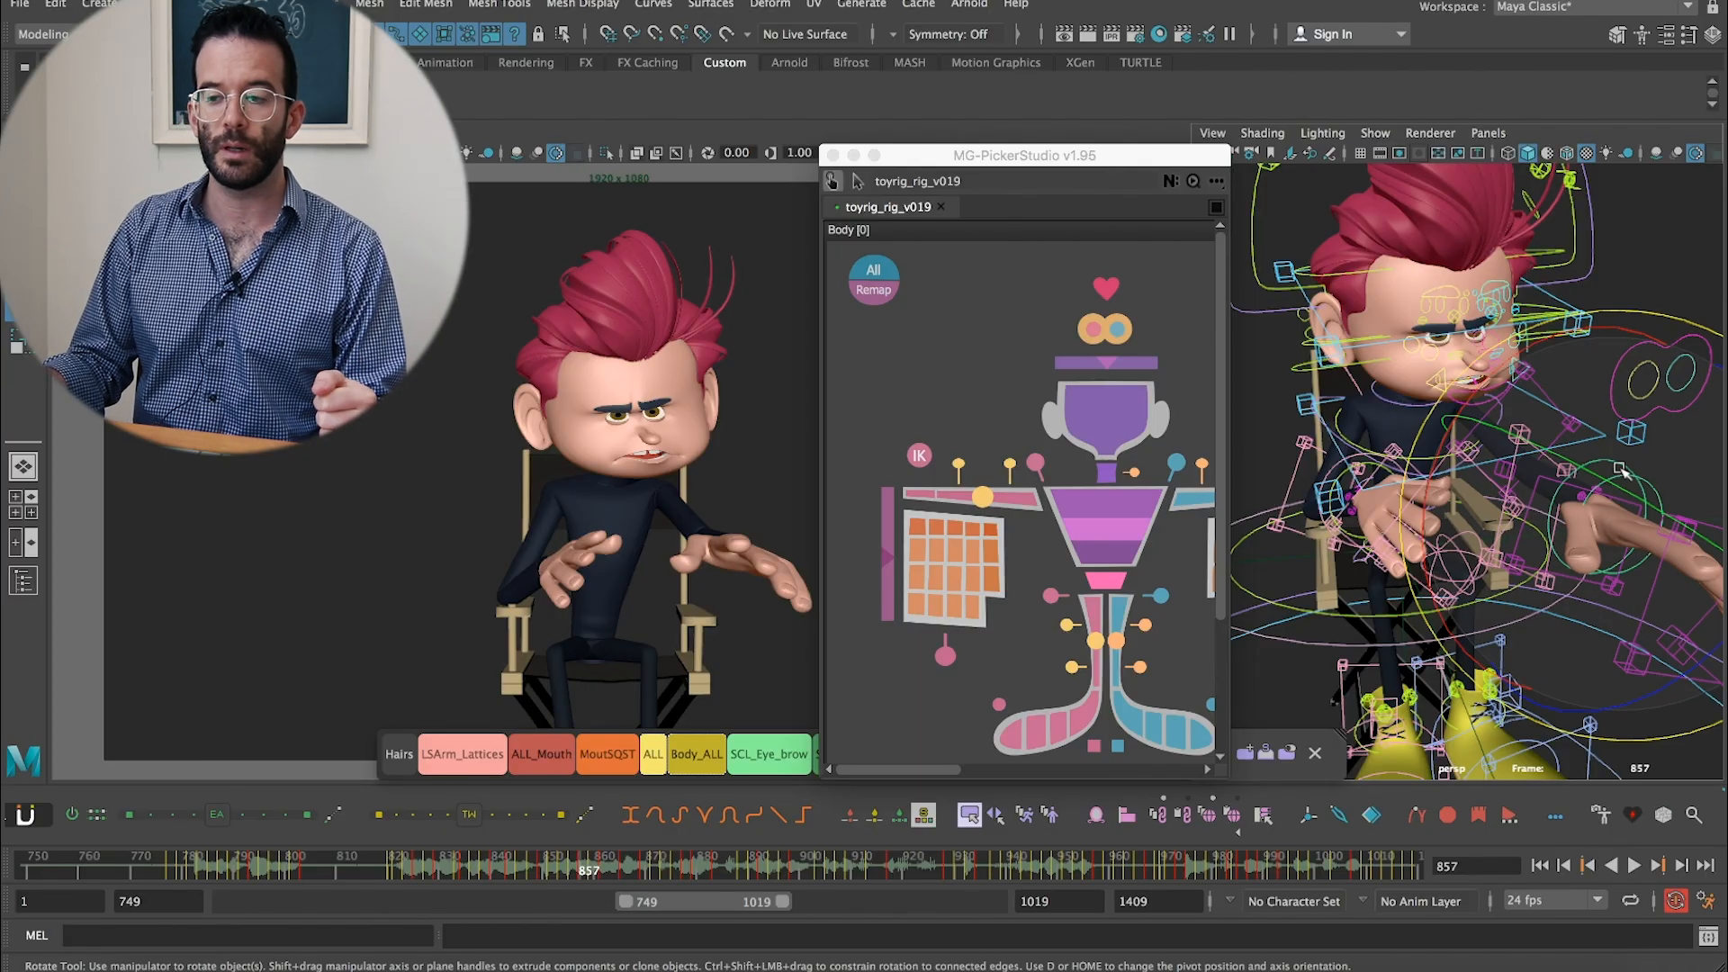
{"action": "left_click", "coordinate": [1652, 459]}
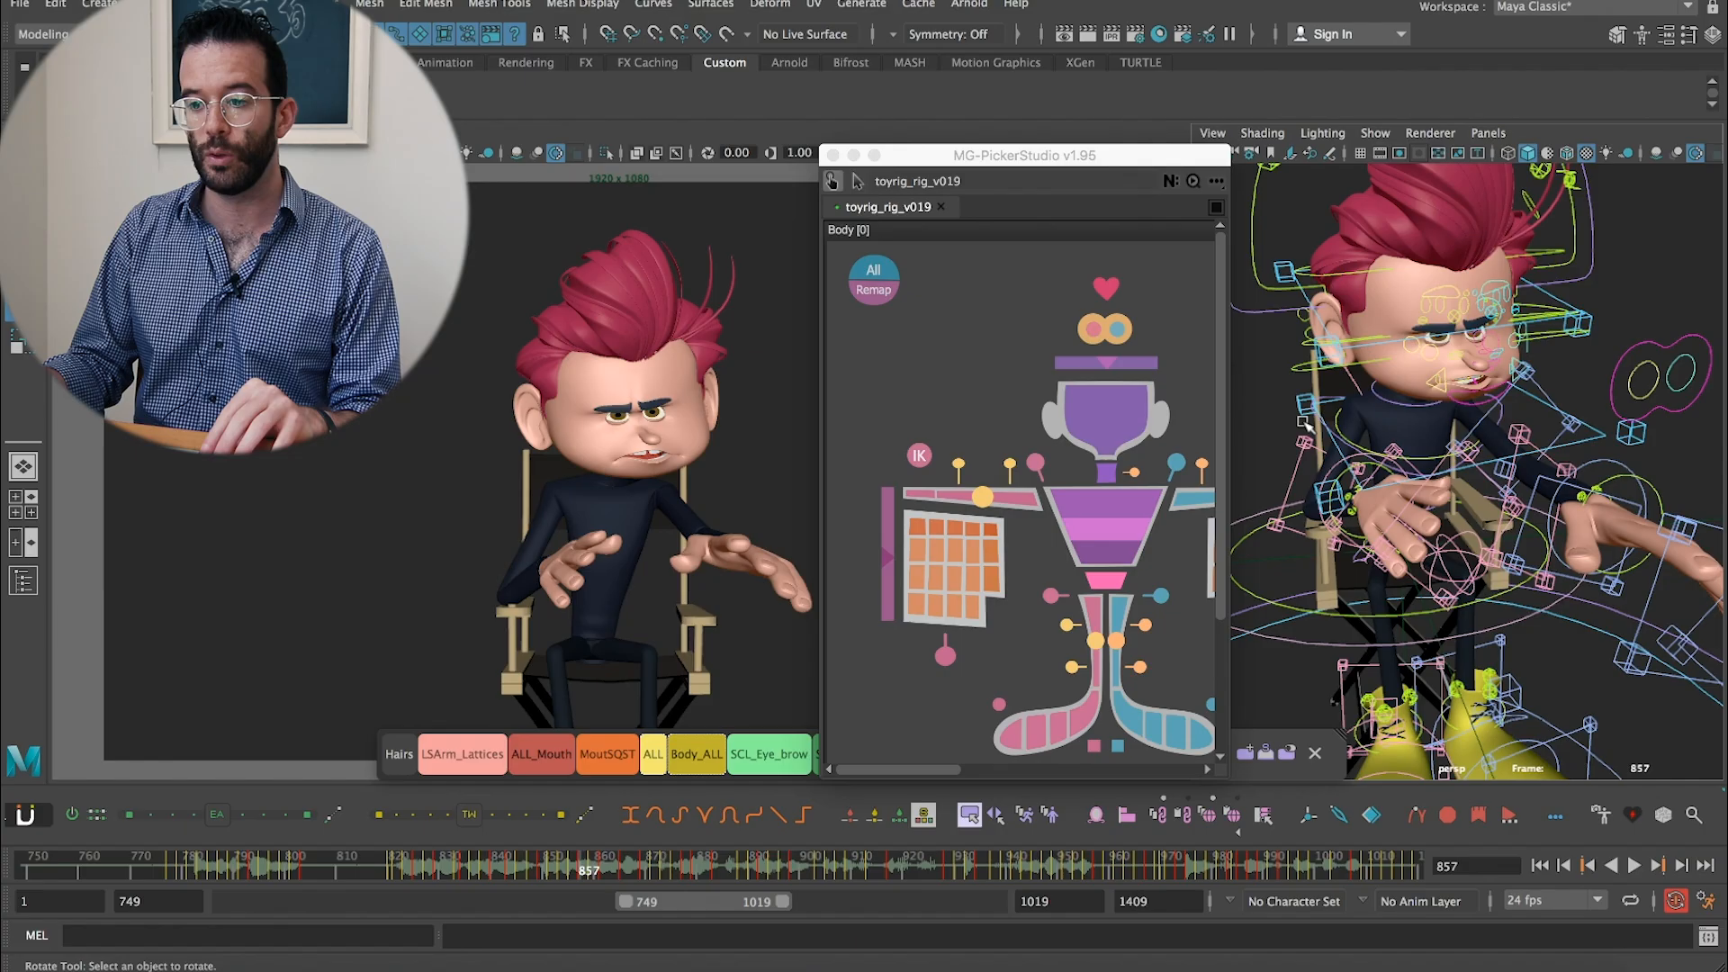
{"action": "left_click", "coordinate": [1656, 486]}
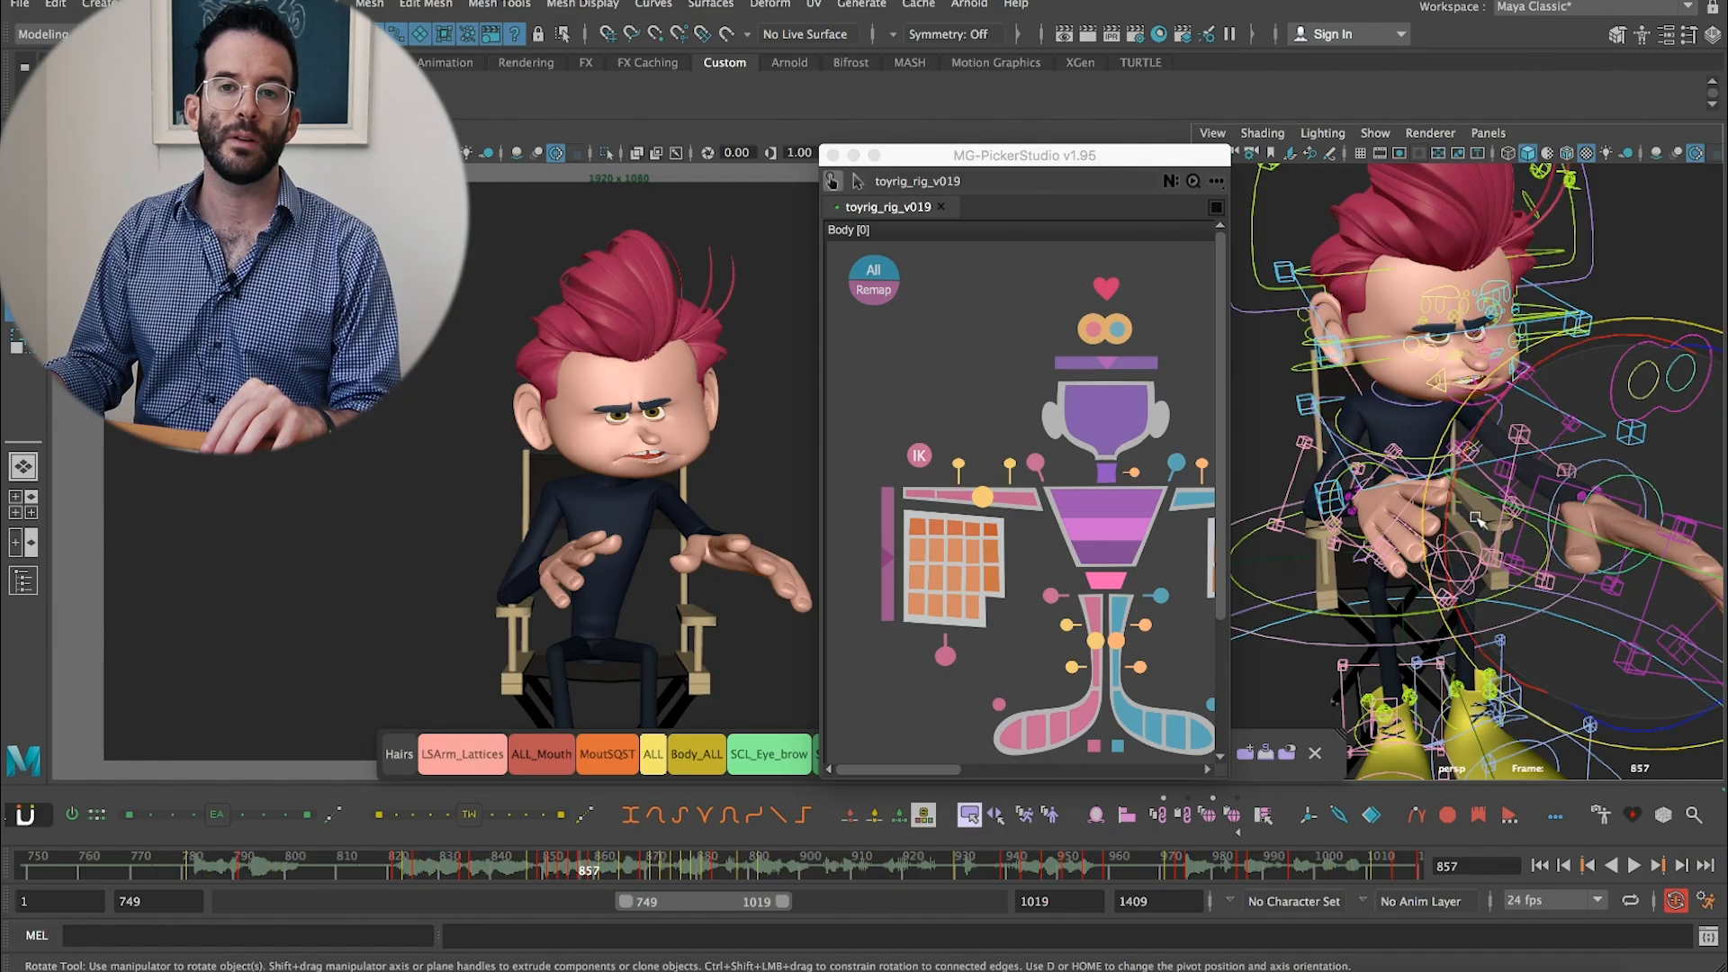
{"action": "left_click_drag", "start_coordinate": [1476, 520], "coordinate": [1459, 543], "text": "alt"}
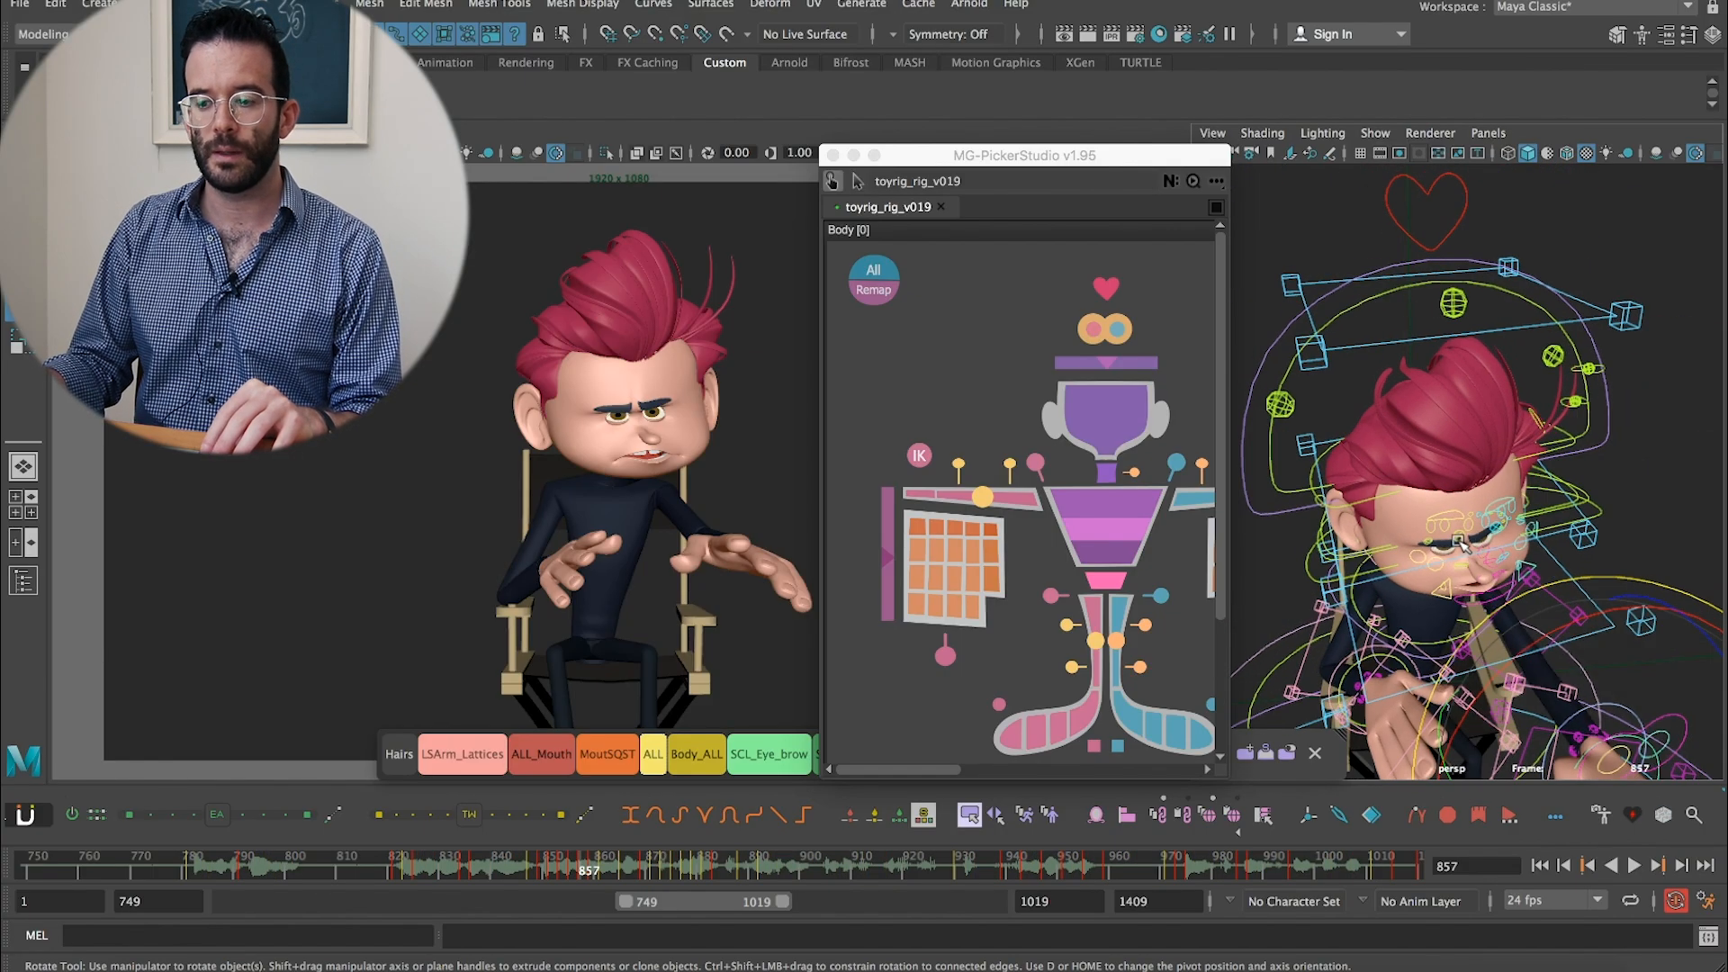
Select the heart-shaped visibility control above the head and set its Extra Controls to 0
{"action": "left_click", "coordinate": [1460, 216]}
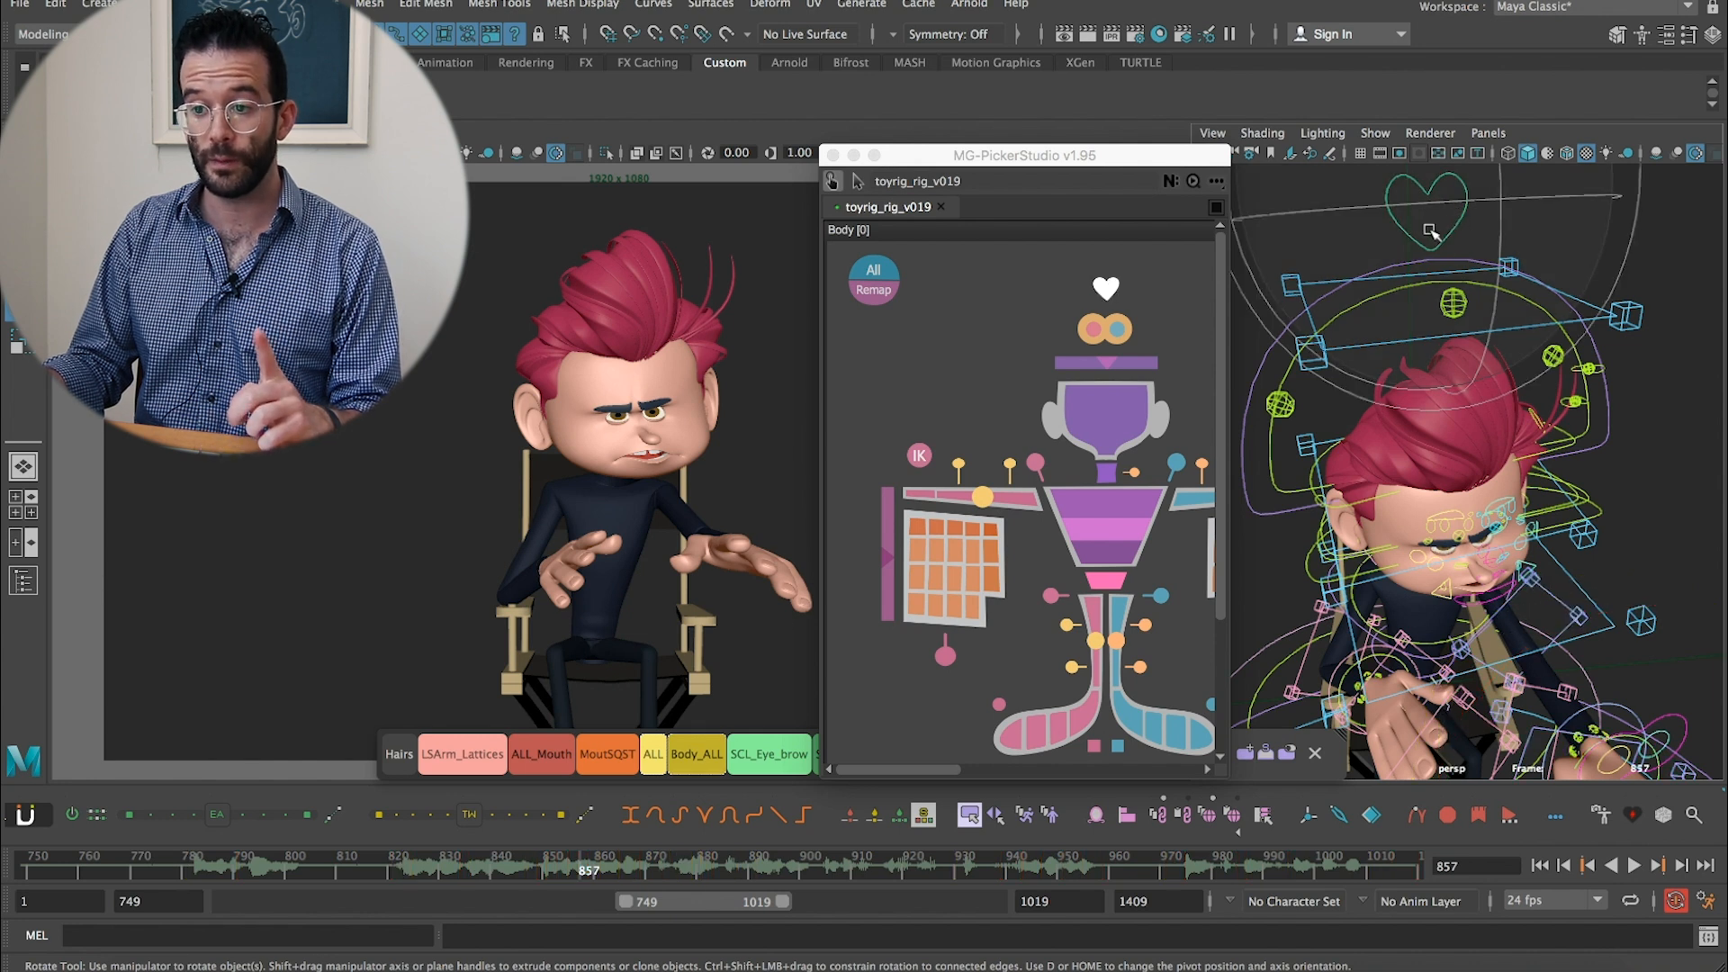
{"action": "left_click", "coordinate": [1483, 969]}
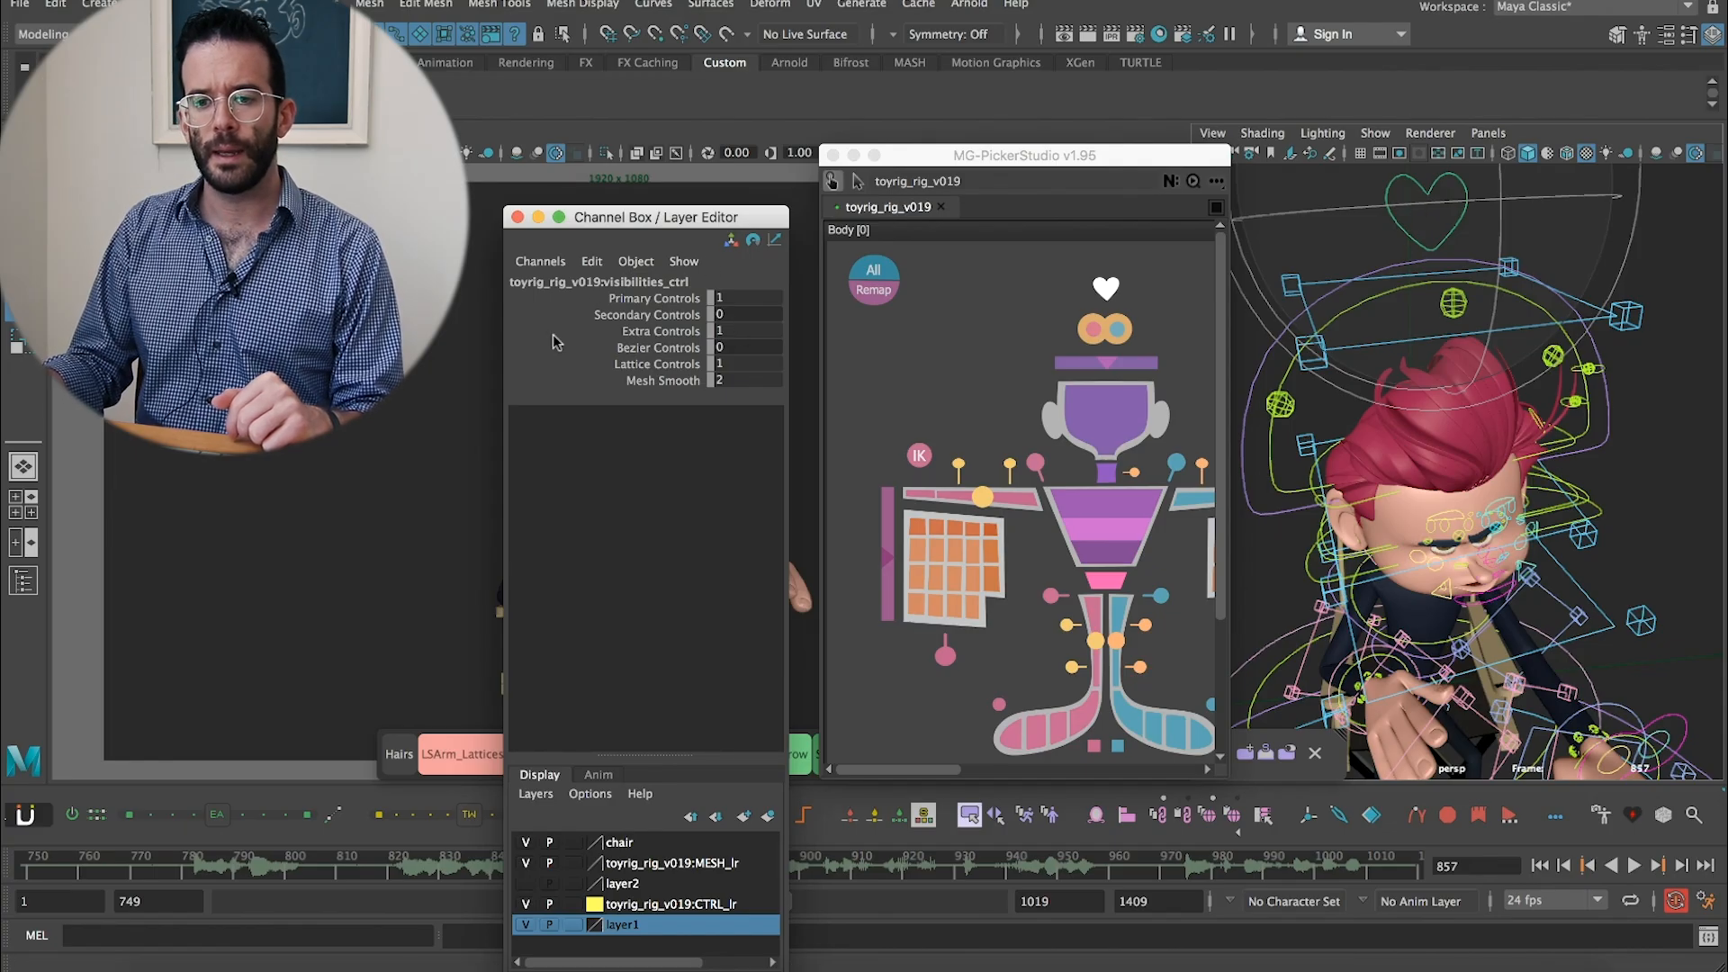
{"action": "left_click", "coordinate": [724, 332]}
{"action": "type", "text": "0"}
{"action": "key", "text": "Return"}
Undo and redo the Extra Controls change repeatedly to compare the rig, end on the undo, and close the Channel Box
{"action": "key", "text": "z"}
{"action": "key", "text": "shift+z"}
{"action": "key", "text": "z"}
{"action": "key", "text": "shift+z"}
{"action": "key", "text": "z"}
{"action": "key", "text": "shift+z"}
{"action": "key", "text": "z"}
{"action": "key", "text": "shift+z"}
{"action": "key", "text": "z"}
{"action": "key", "text": "shift+z"}
{"action": "key", "text": "z"}
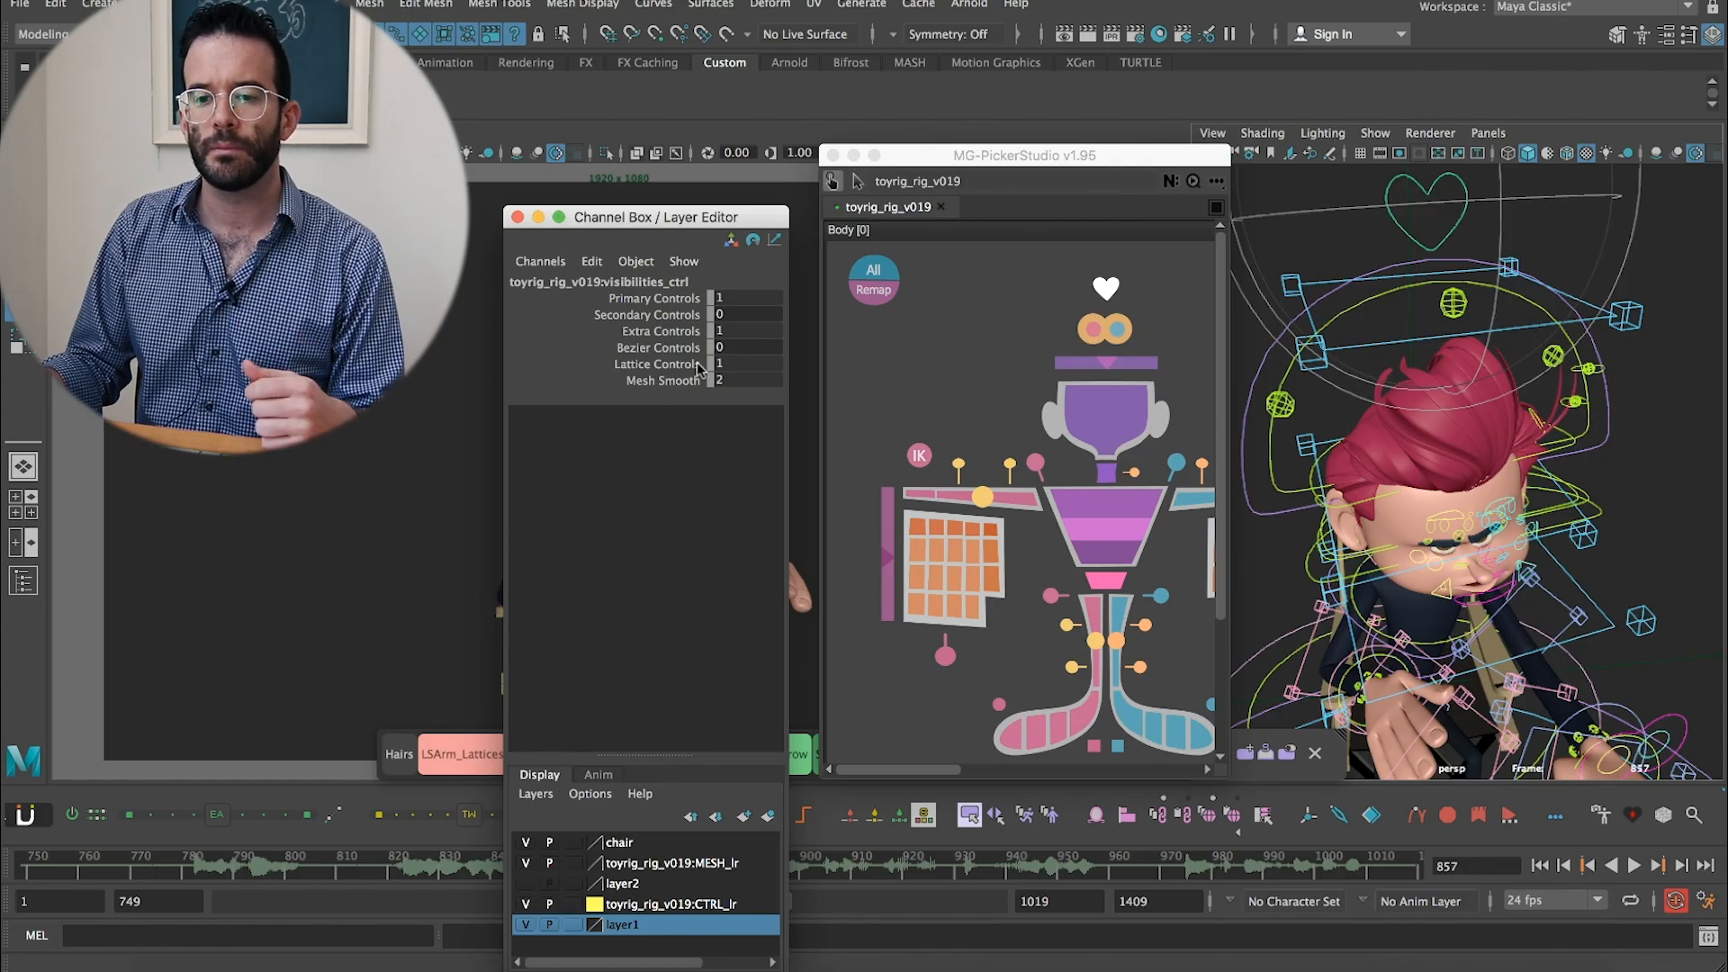
{"action": "left_click", "coordinate": [538, 221]}
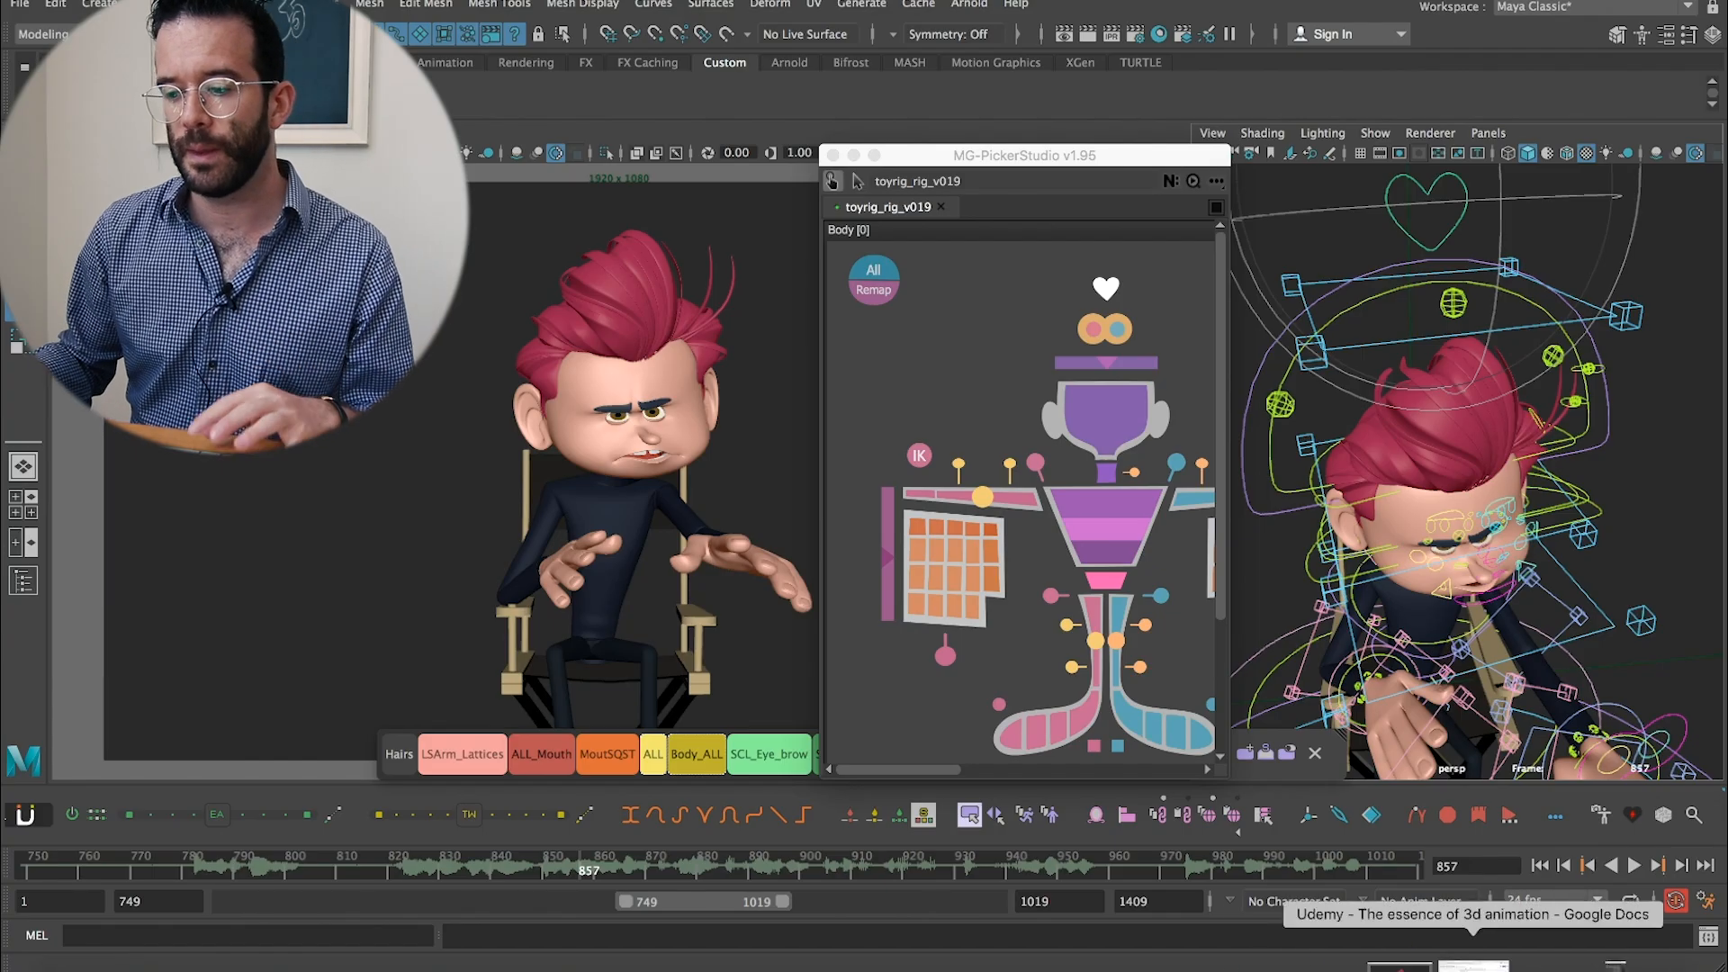
Switch to the Essence_impressions_BLCKG5_BREAKDOWNS.mov video, play the passage around 34 to 36 seconds twice, and close it
{"action": "left_click", "coordinate": [1582, 959]}
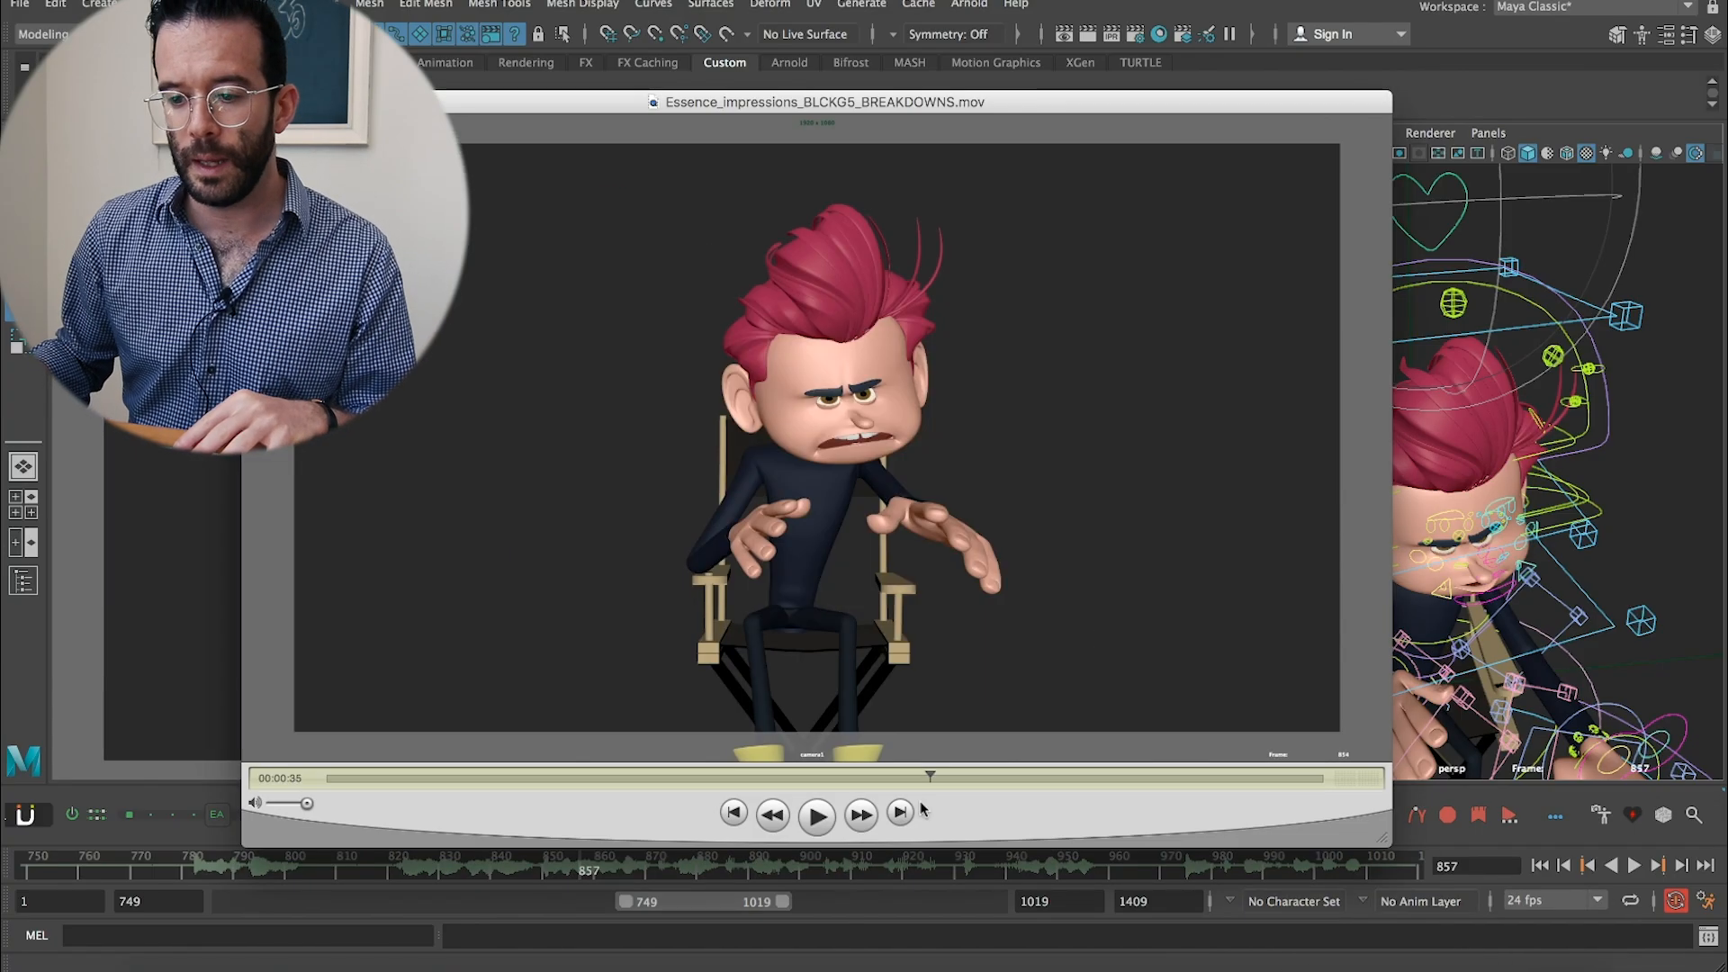
{"action": "left_click_drag", "start_coordinate": [928, 776], "coordinate": [878, 776]}
{"action": "key", "text": "space"}
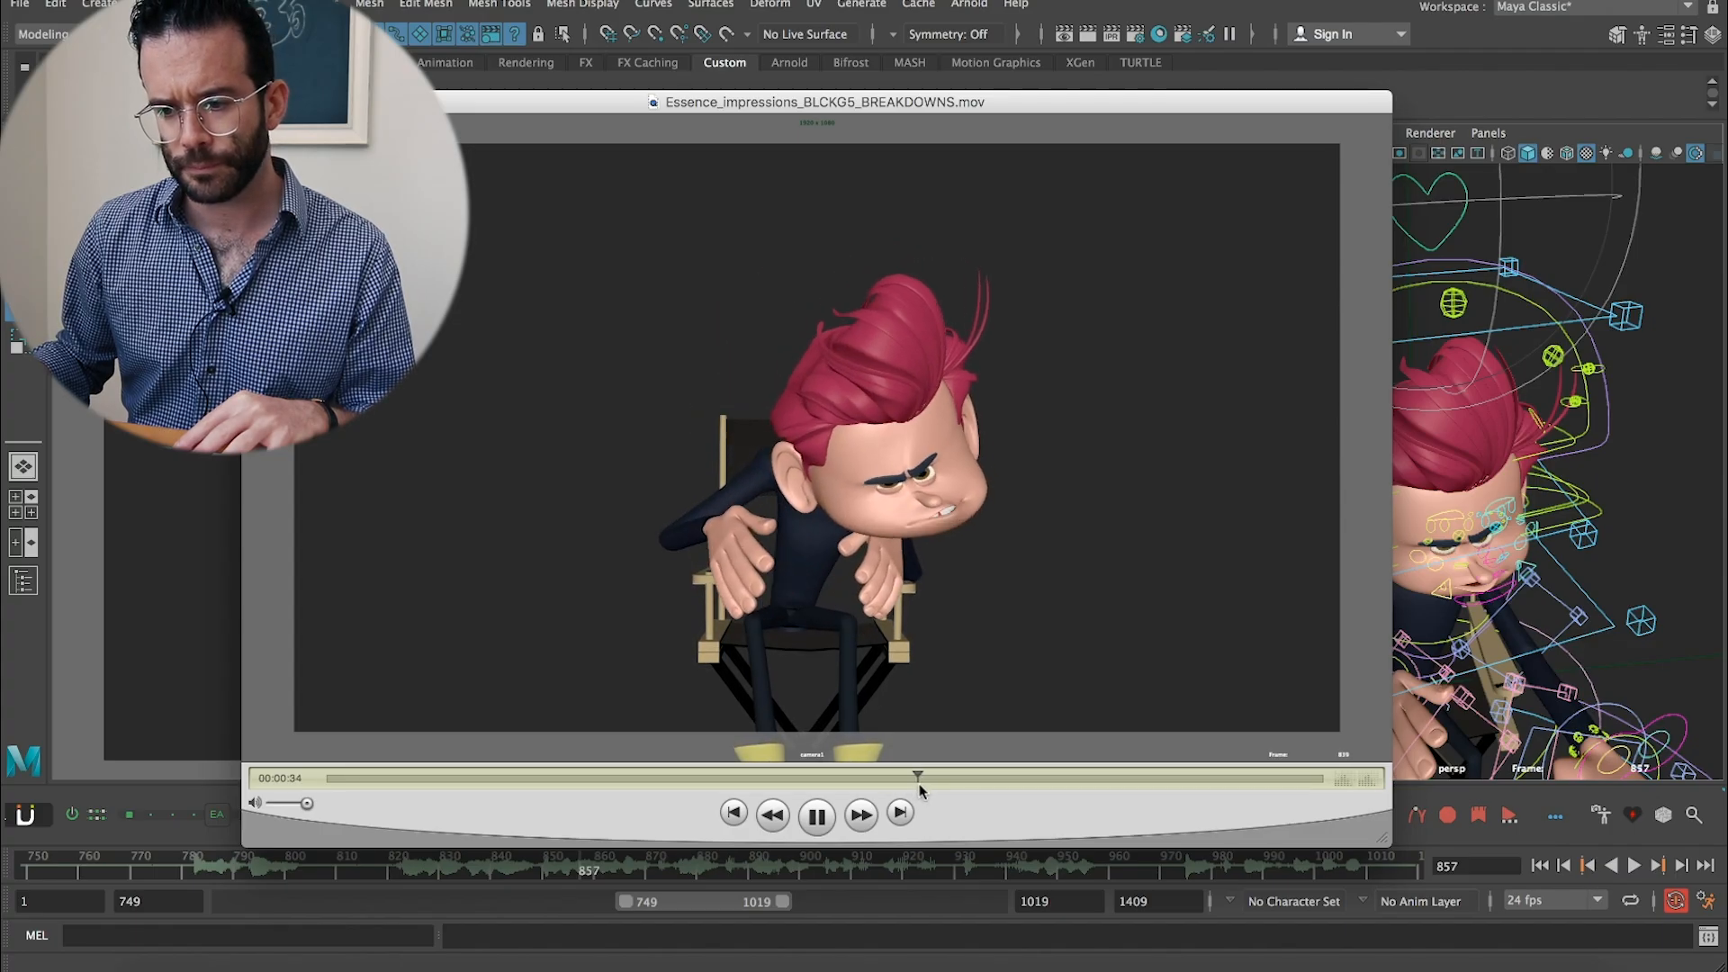
{"action": "key", "text": "space"}
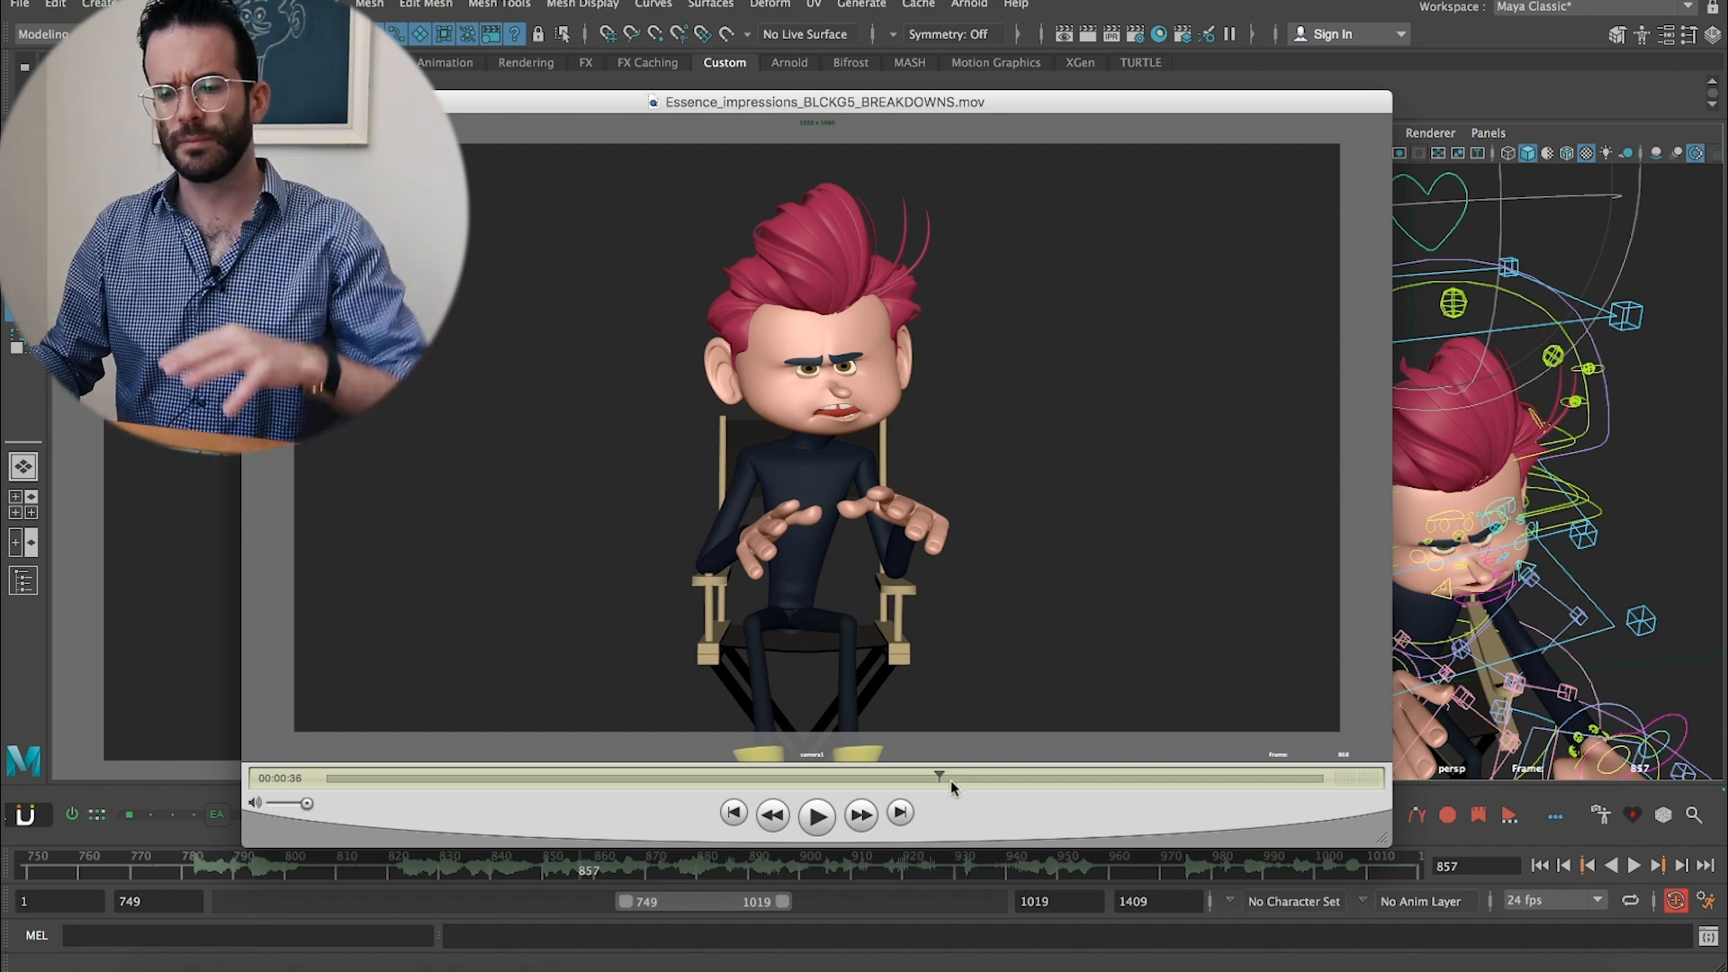
{"action": "left_click_drag", "start_coordinate": [931, 772], "coordinate": [905, 780]}
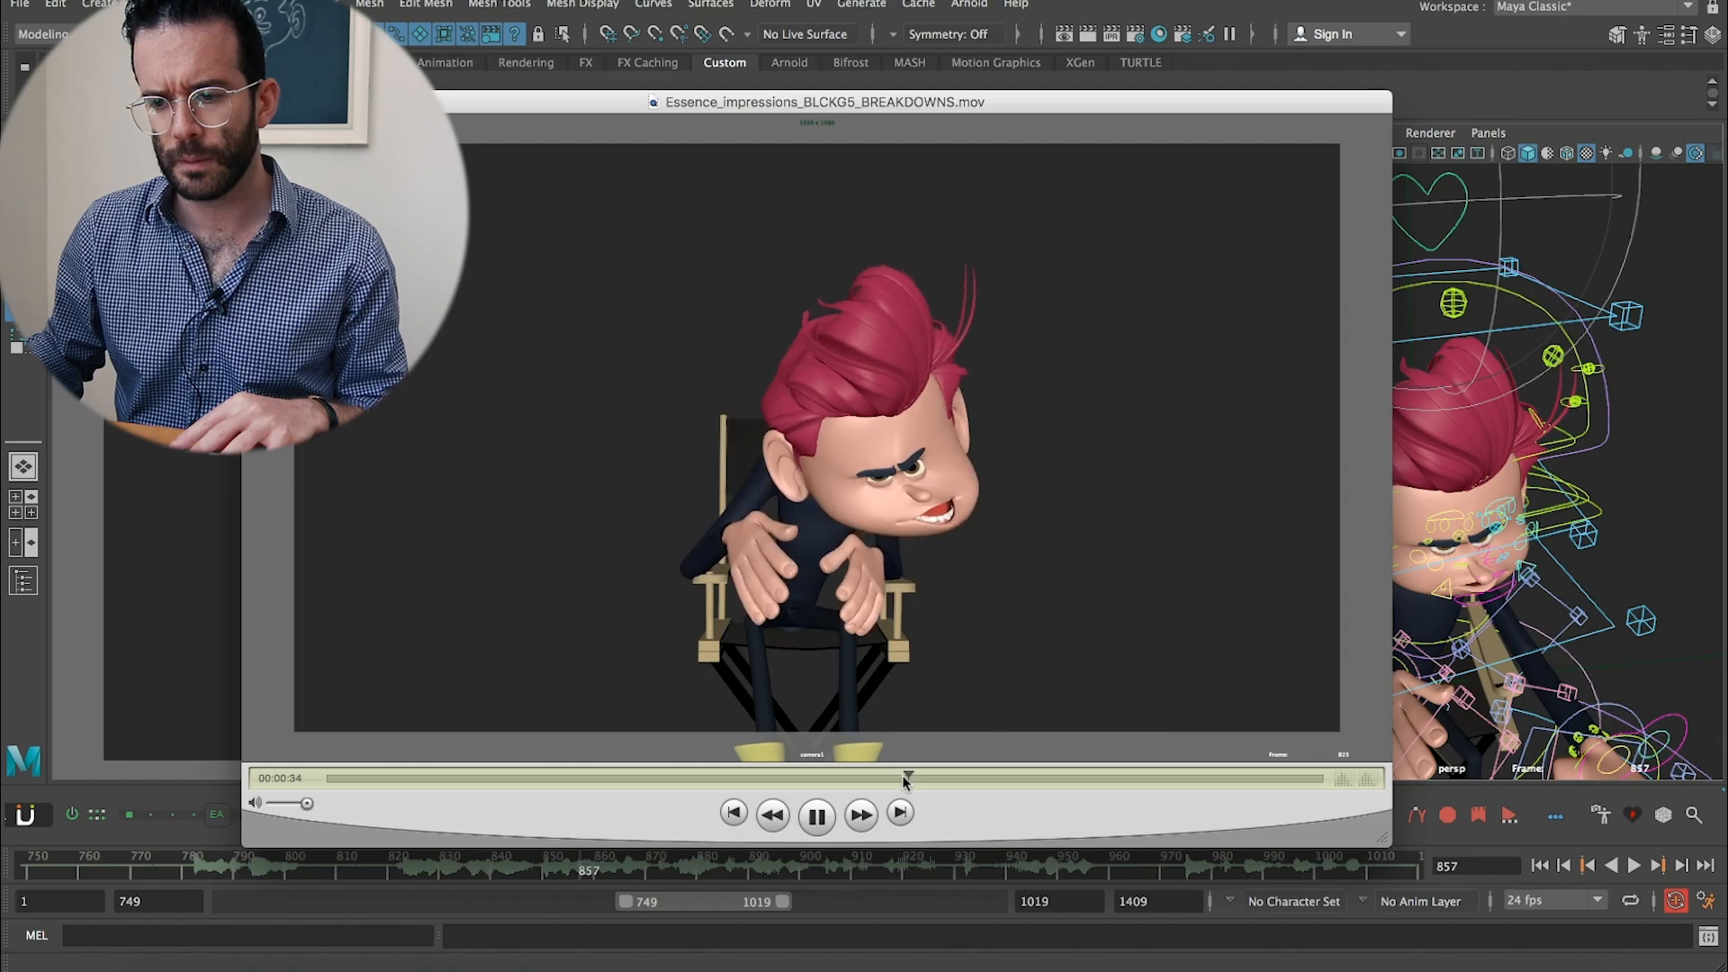
{"action": "key", "text": "space"}
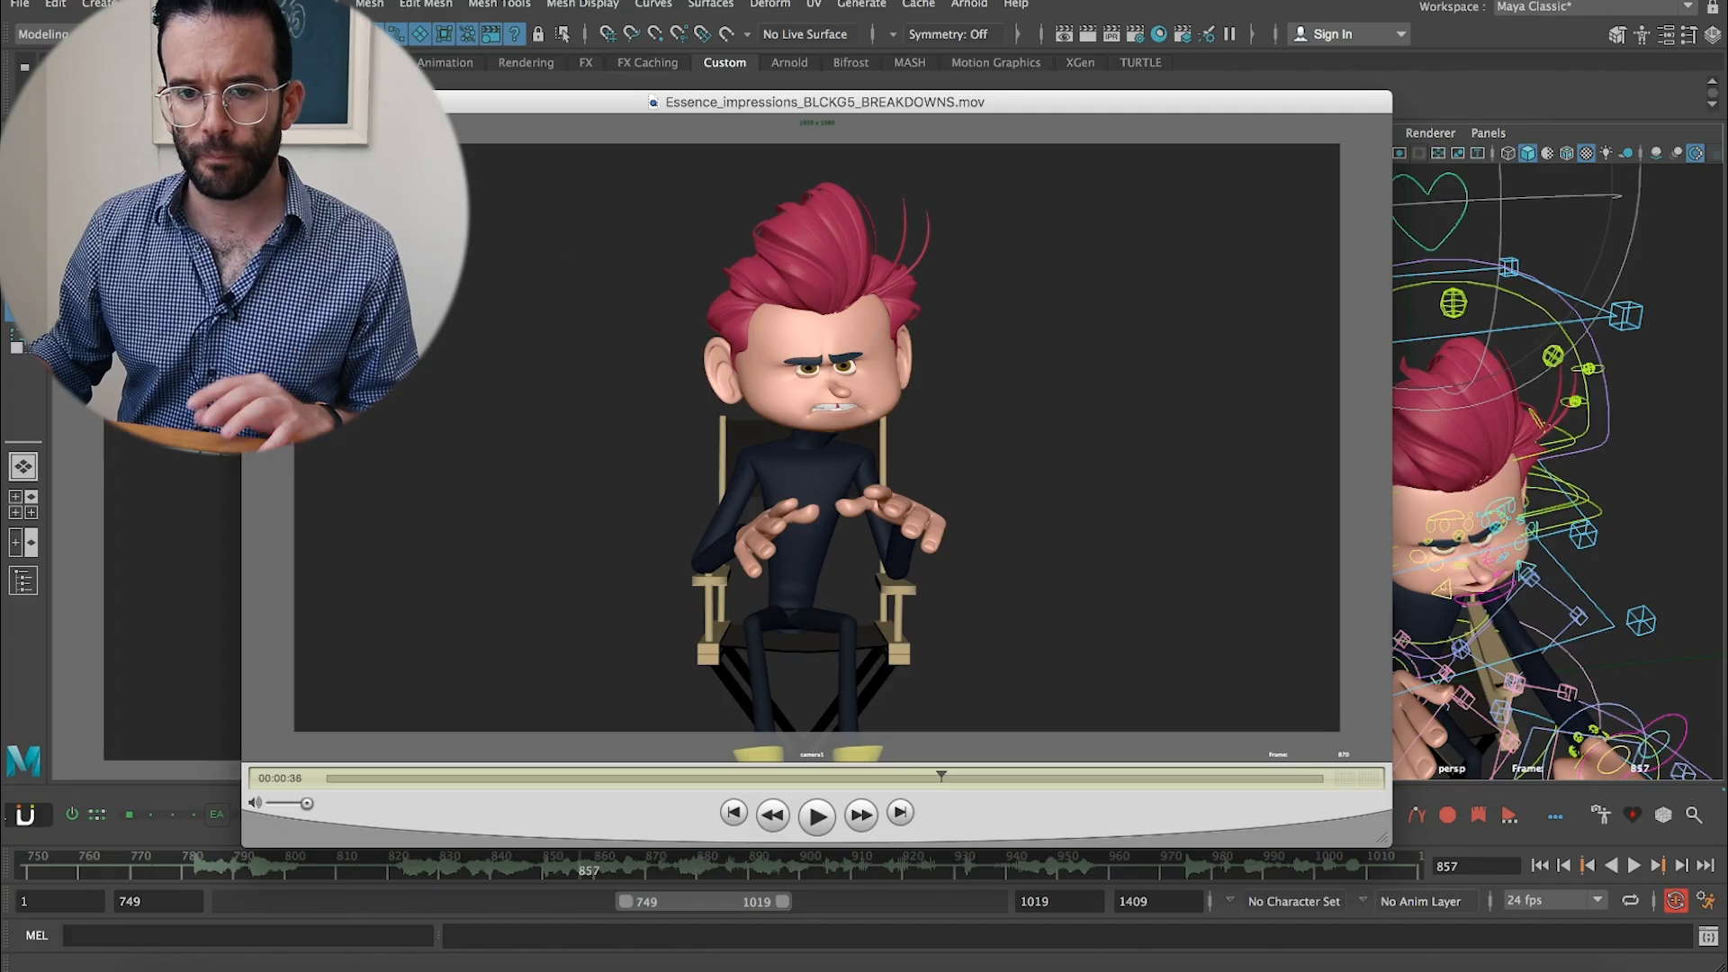
{"action": "left_click", "coordinate": [278, 102]}
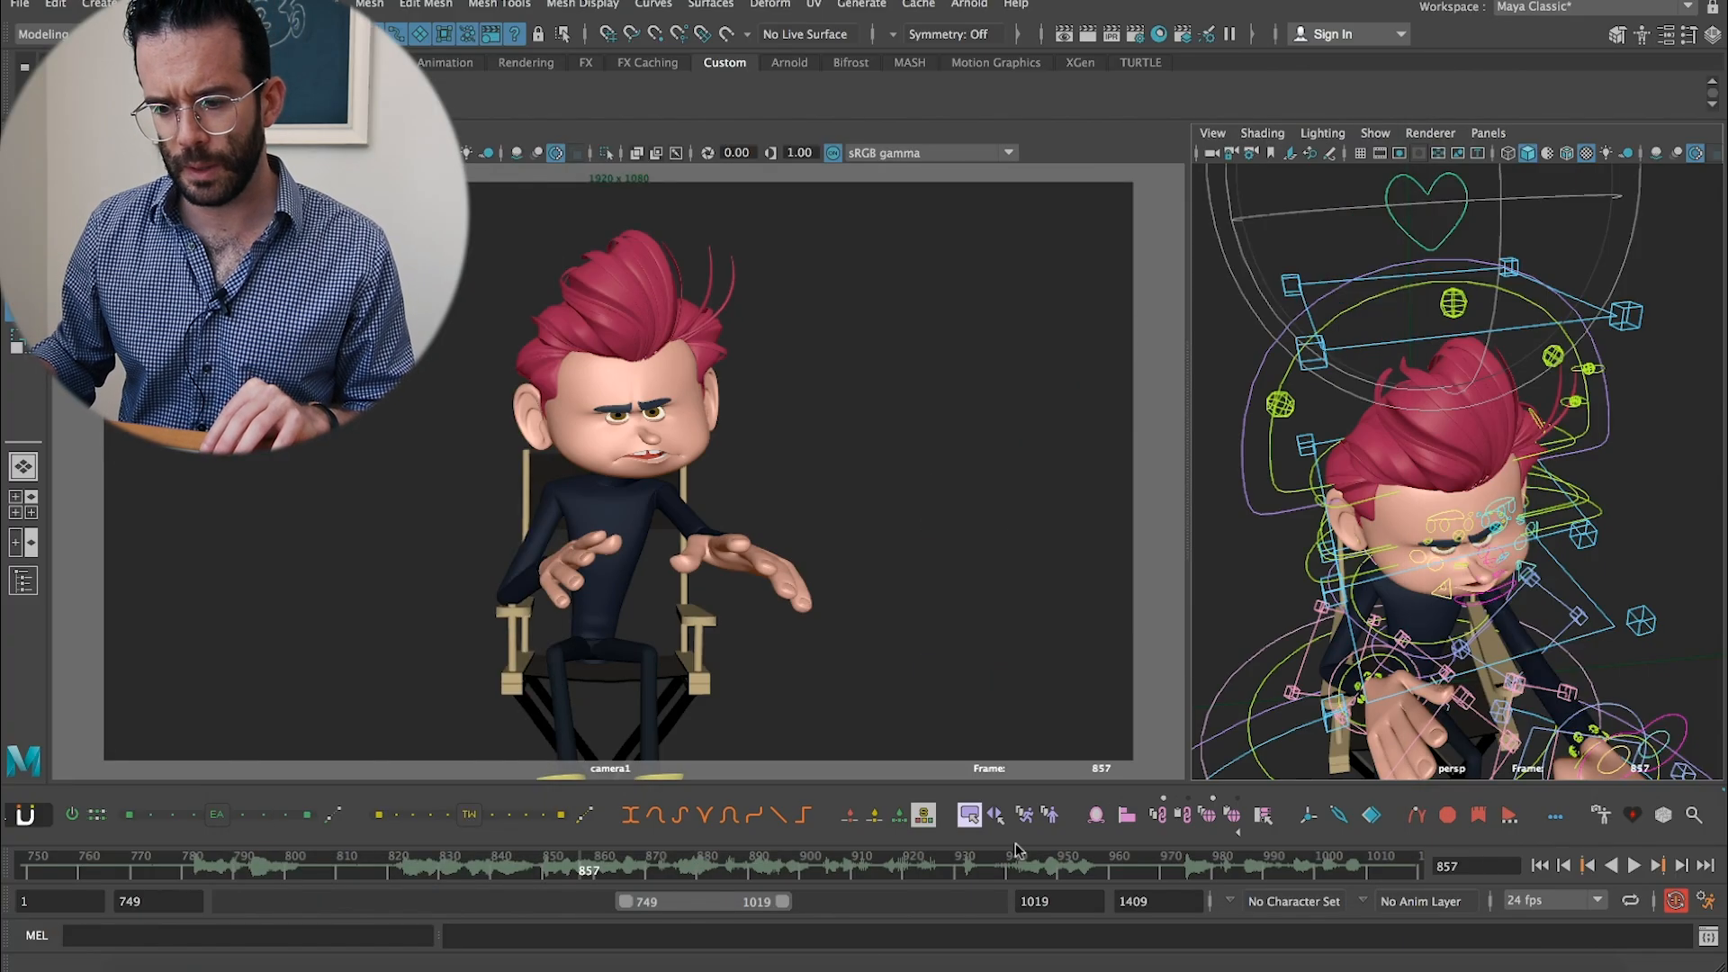
Playblast frames 834 to 890 from the shot camera, play the clip through once, and close it
{"action": "left_click_drag", "start_coordinate": [1465, 666], "coordinate": [1408, 629], "text": "alt"}
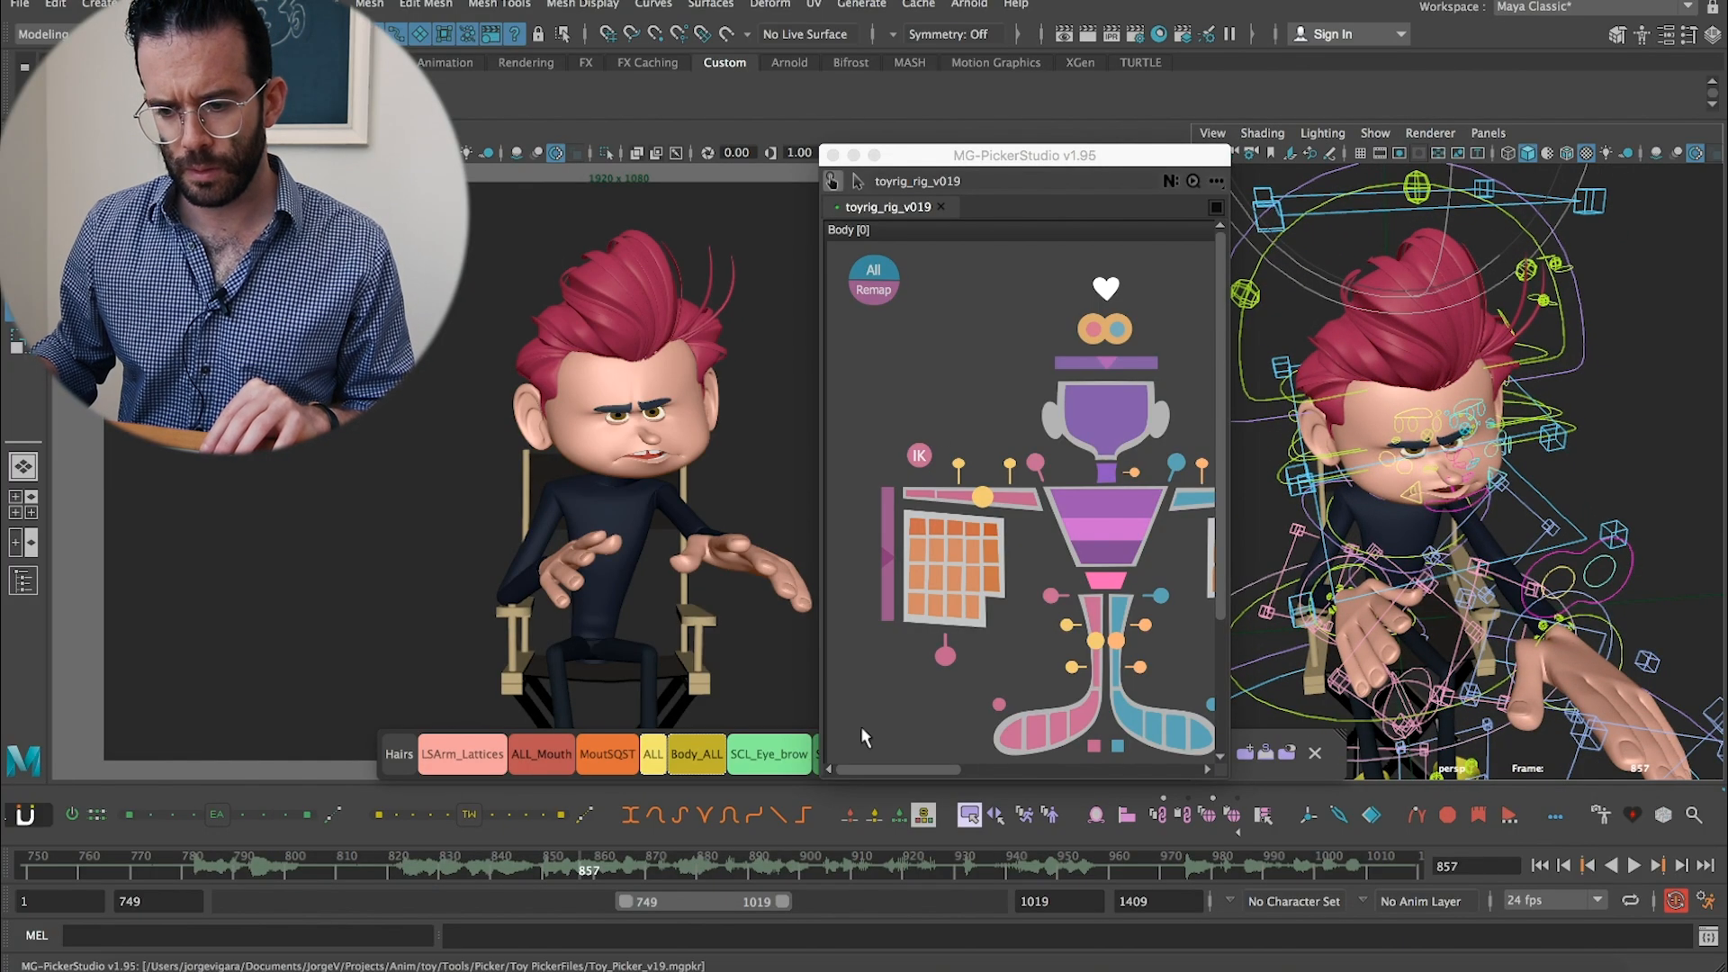
{"action": "left_click", "coordinate": [524, 869]}
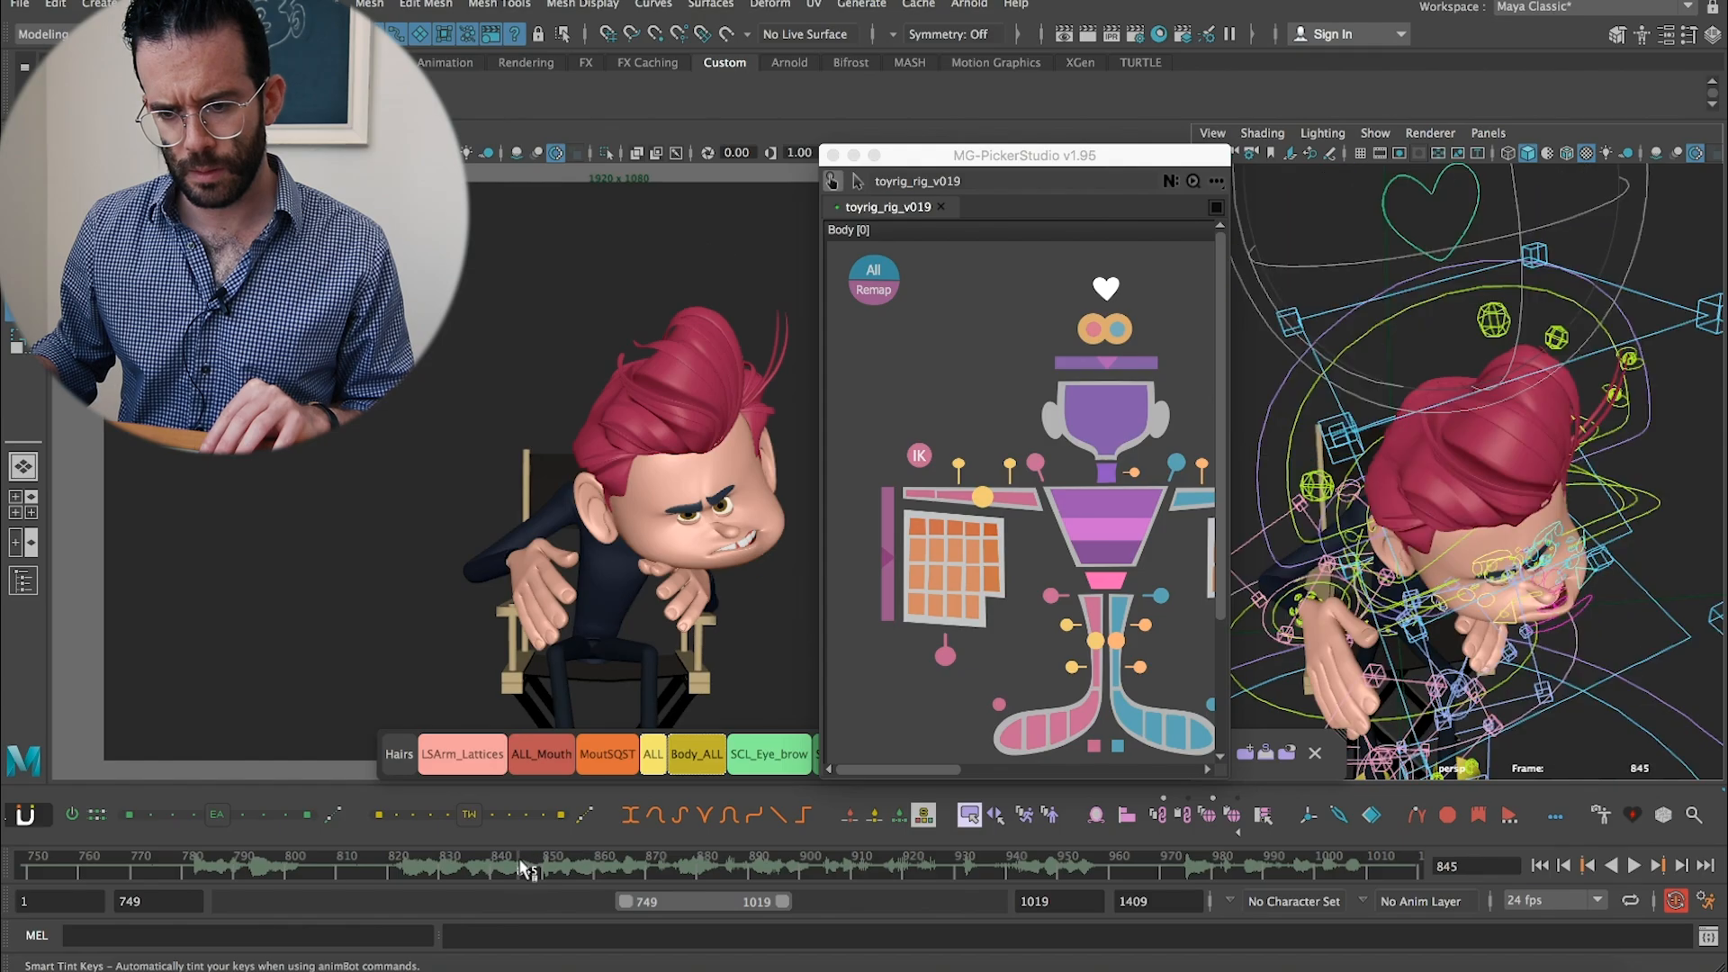
{"action": "left_click_drag", "start_coordinate": [520, 869], "coordinate": [754, 869], "text": "shift"}
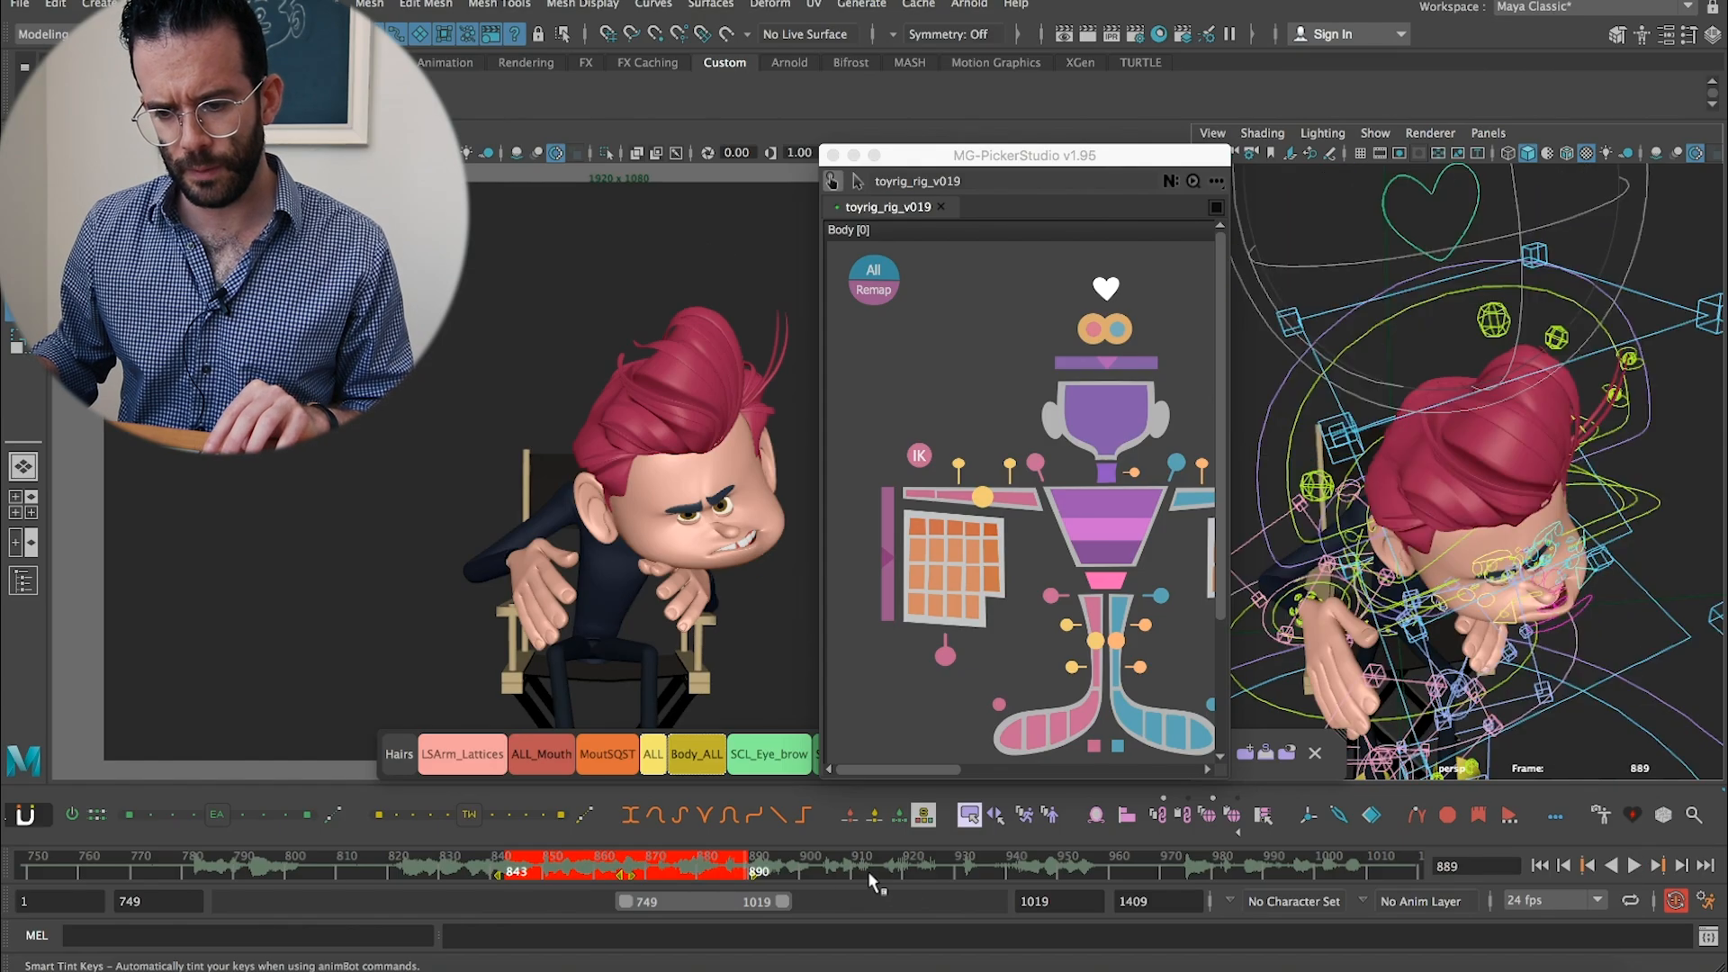
{"action": "left_click_drag", "start_coordinate": [573, 867], "coordinate": [736, 857]}
{"action": "left_click", "coordinate": [580, 866]}
{"action": "key", "text": "alt+v"}
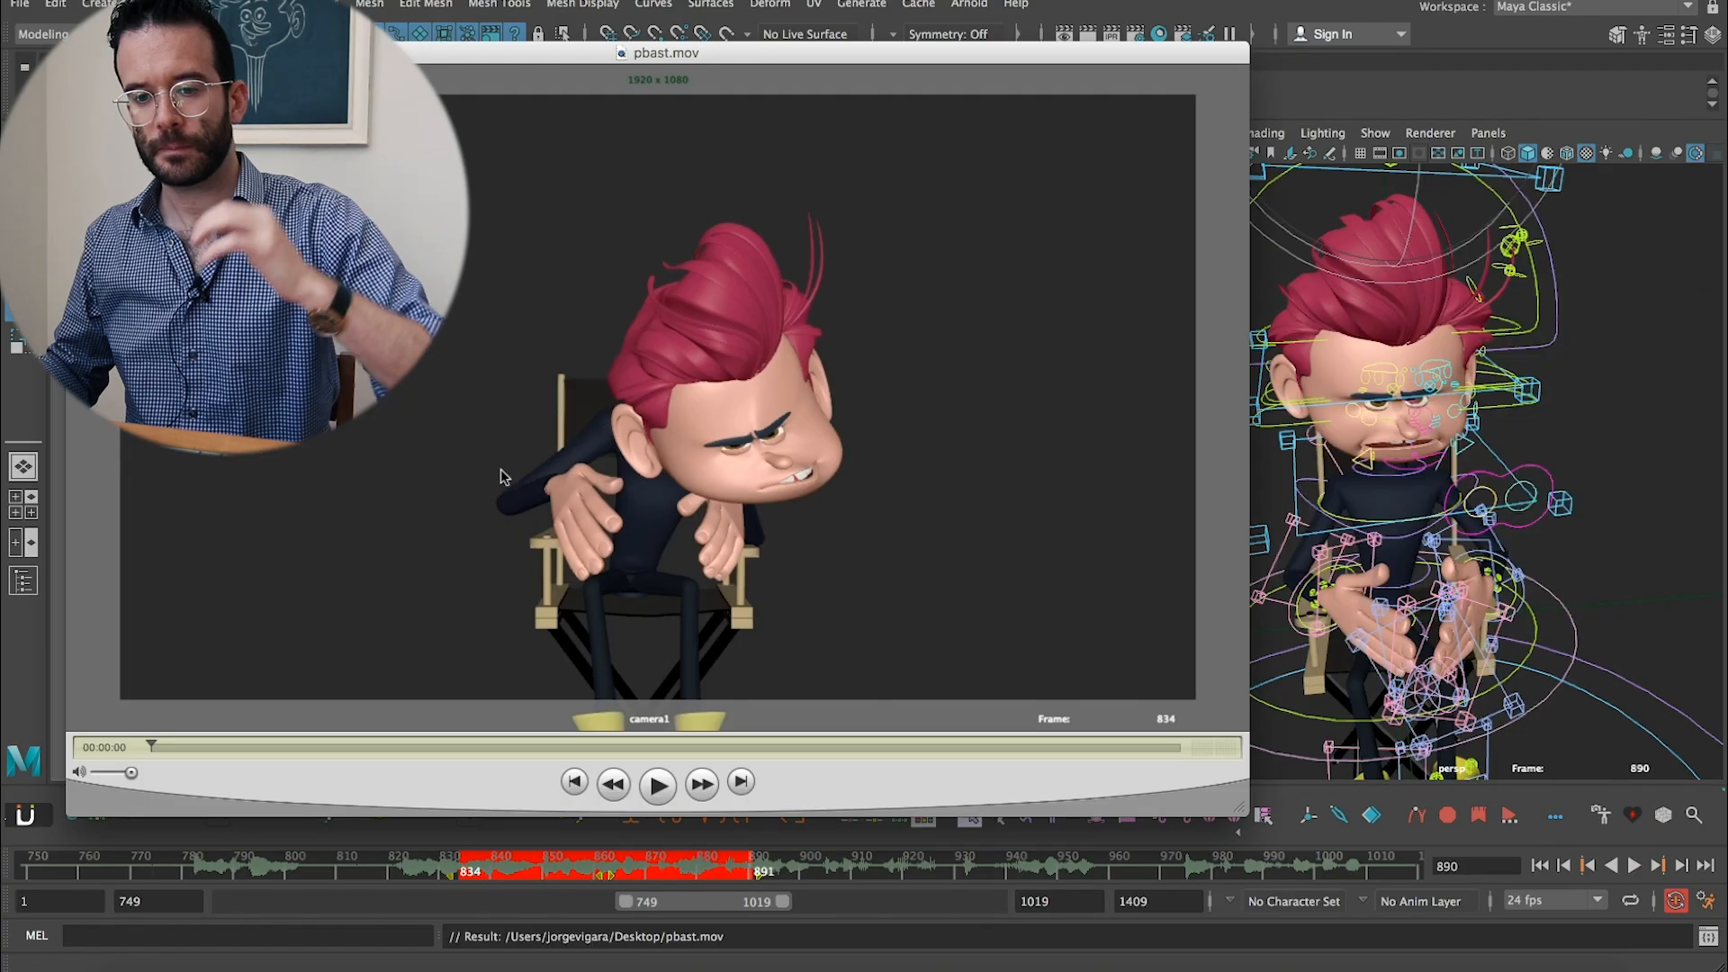
{"action": "key", "text": "space"}
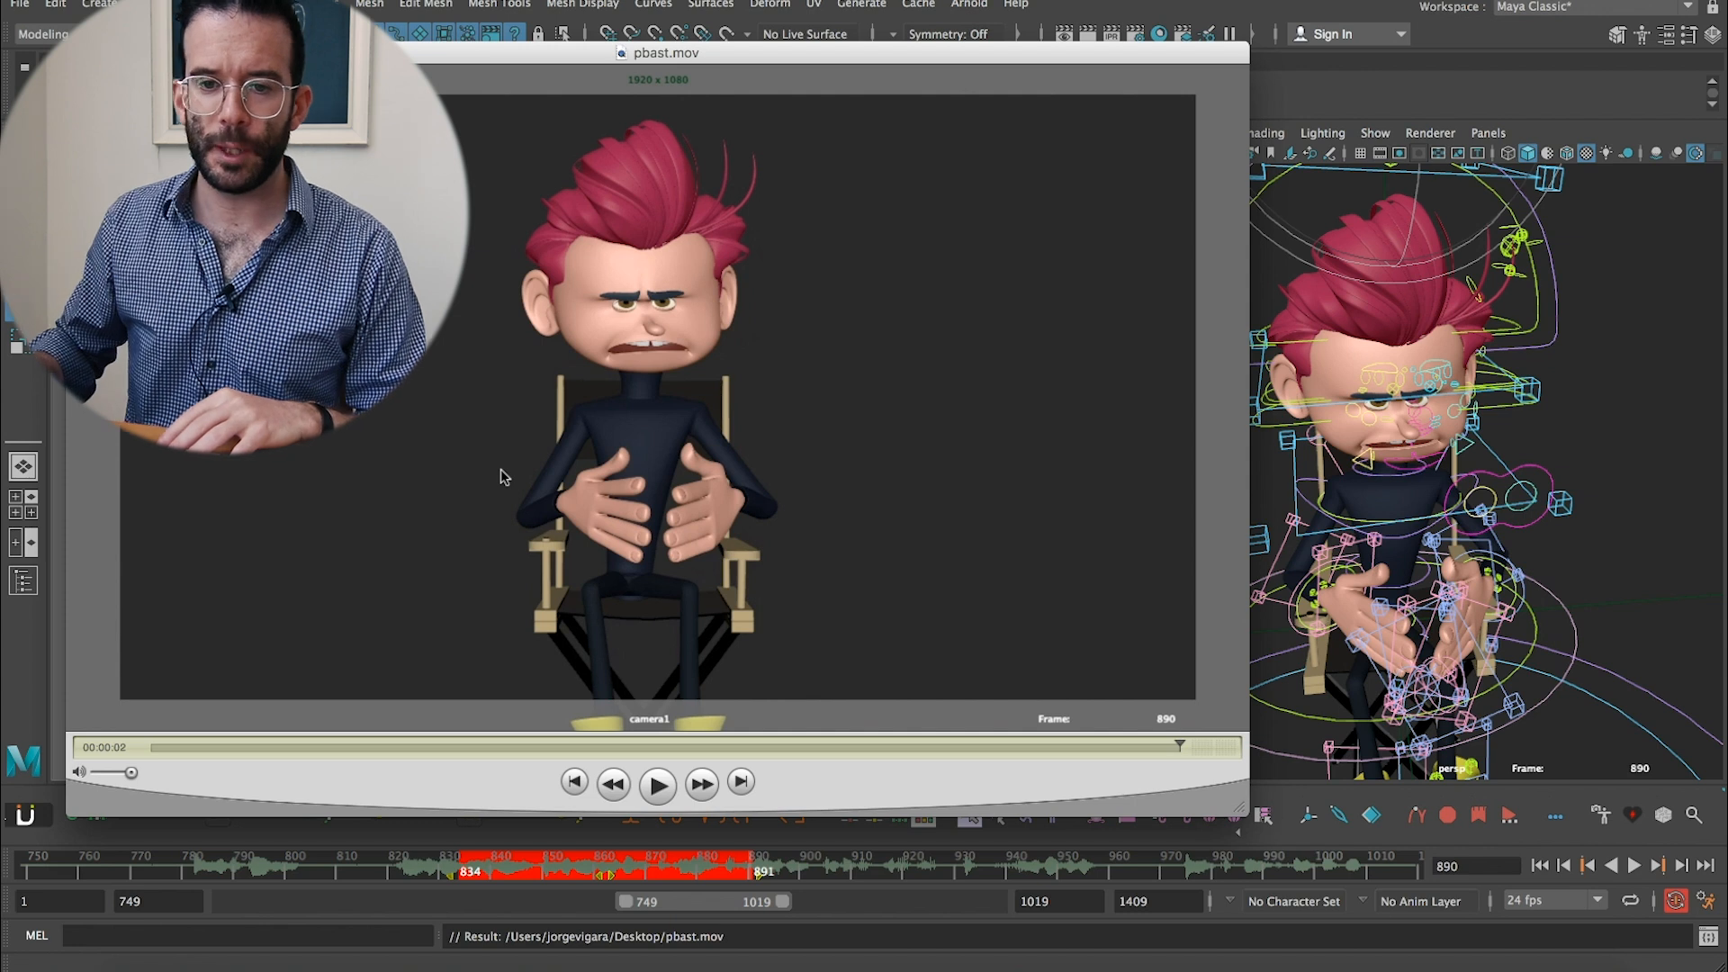
{"action": "key", "text": "super+w"}
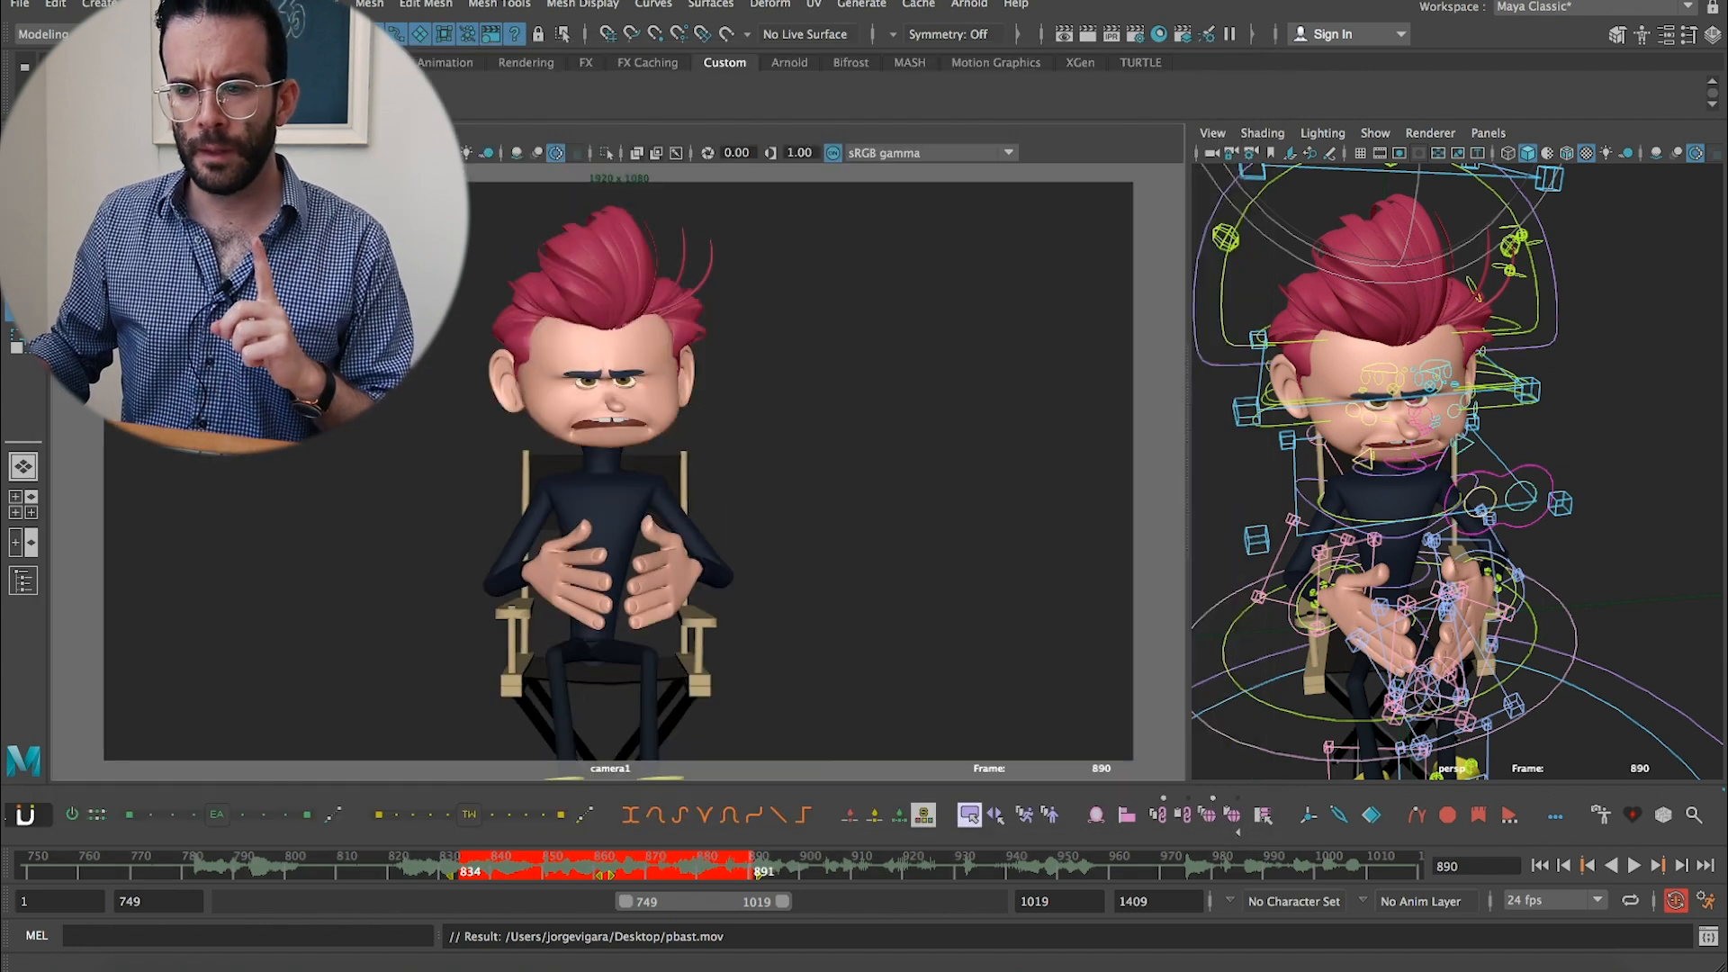
Go to frame 852 and examine the outstretched hand up close from the front in the perspective view
{"action": "left_click", "coordinate": [555, 870]}
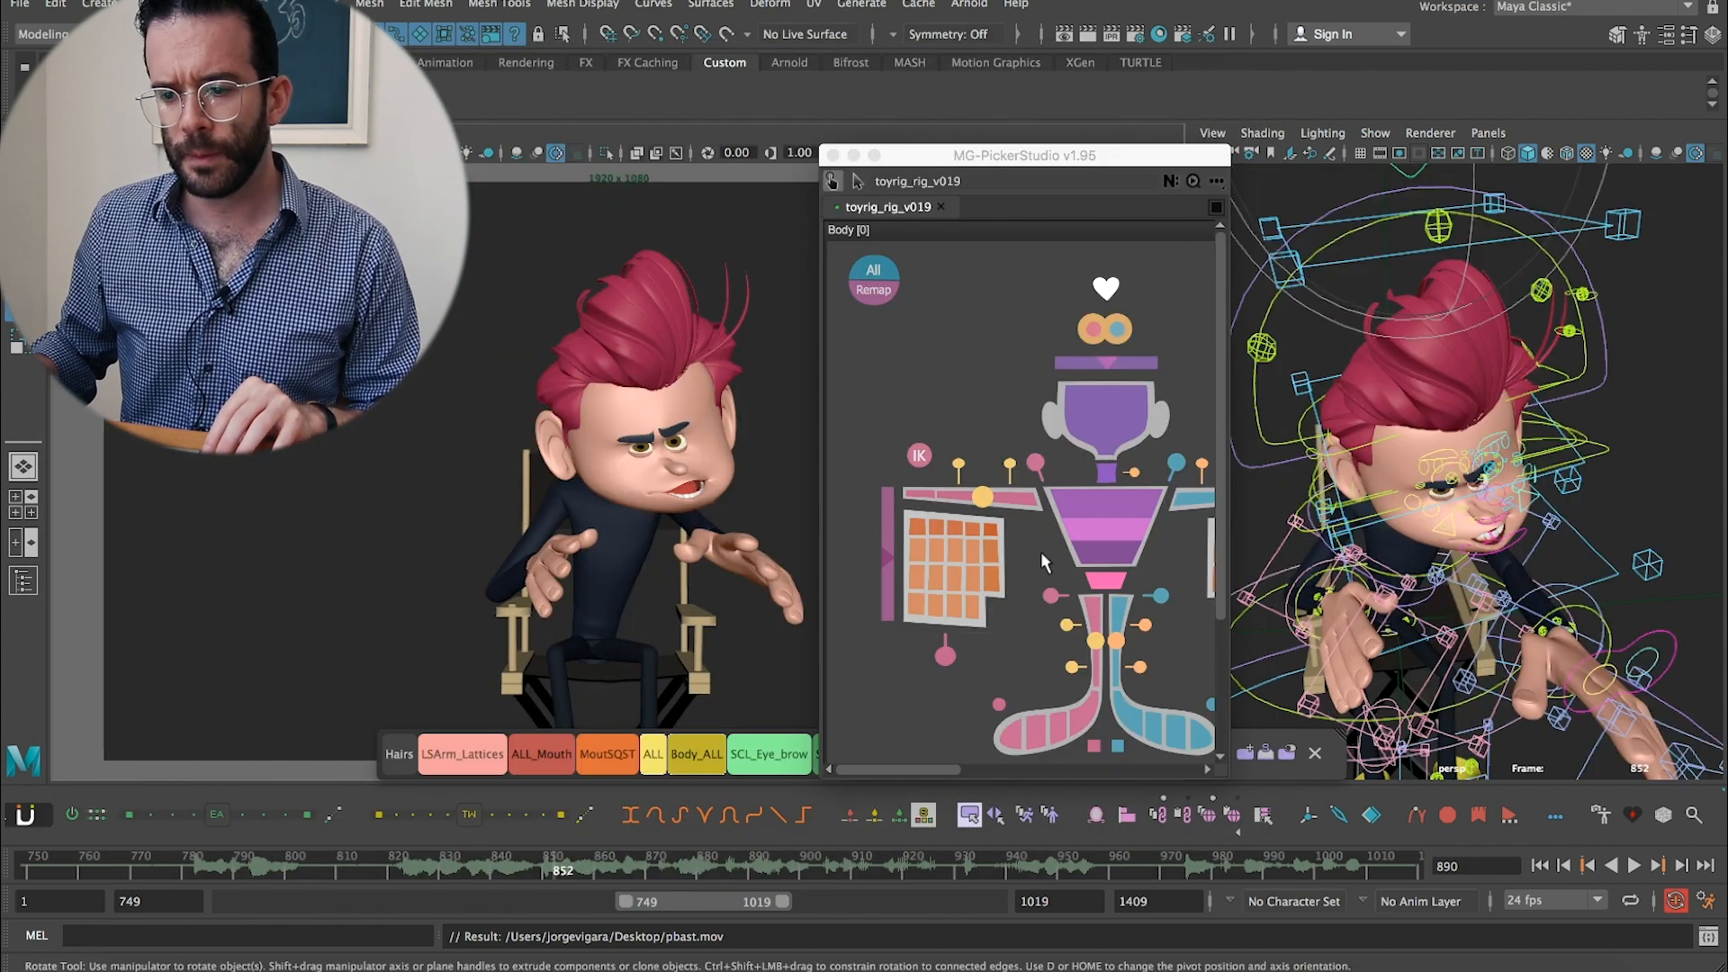
{"action": "left_click_drag", "start_coordinate": [1543, 552], "coordinate": [1449, 533], "text": "alt"}
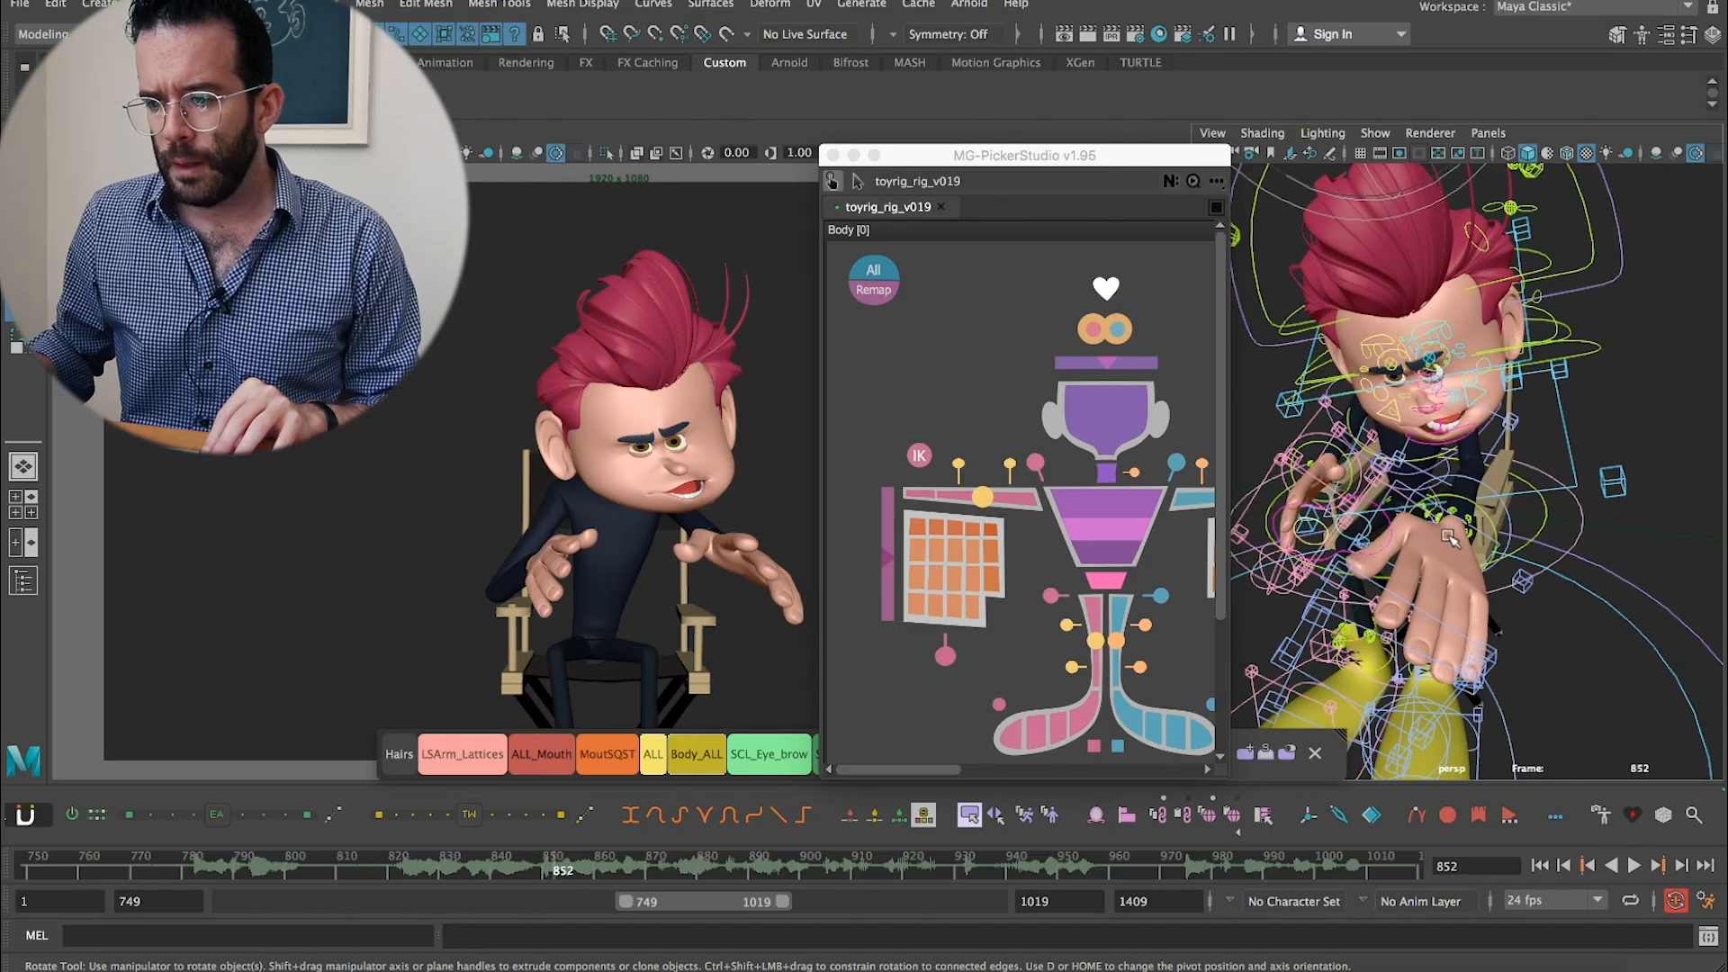
{"action": "right_click_drag", "start_coordinate": [1446, 537], "coordinate": [1518, 521], "text": "alt"}
{"action": "mouse_move", "coordinate": [1537, 510]}
{"action": "left_mouse_down", "text": "alt"}
{"action": "mouse_move", "coordinate": [1563, 511]}
{"action": "mouse_move", "coordinate": [1535, 514]}
{"action": "left_mouse_up", "text": "alt"}
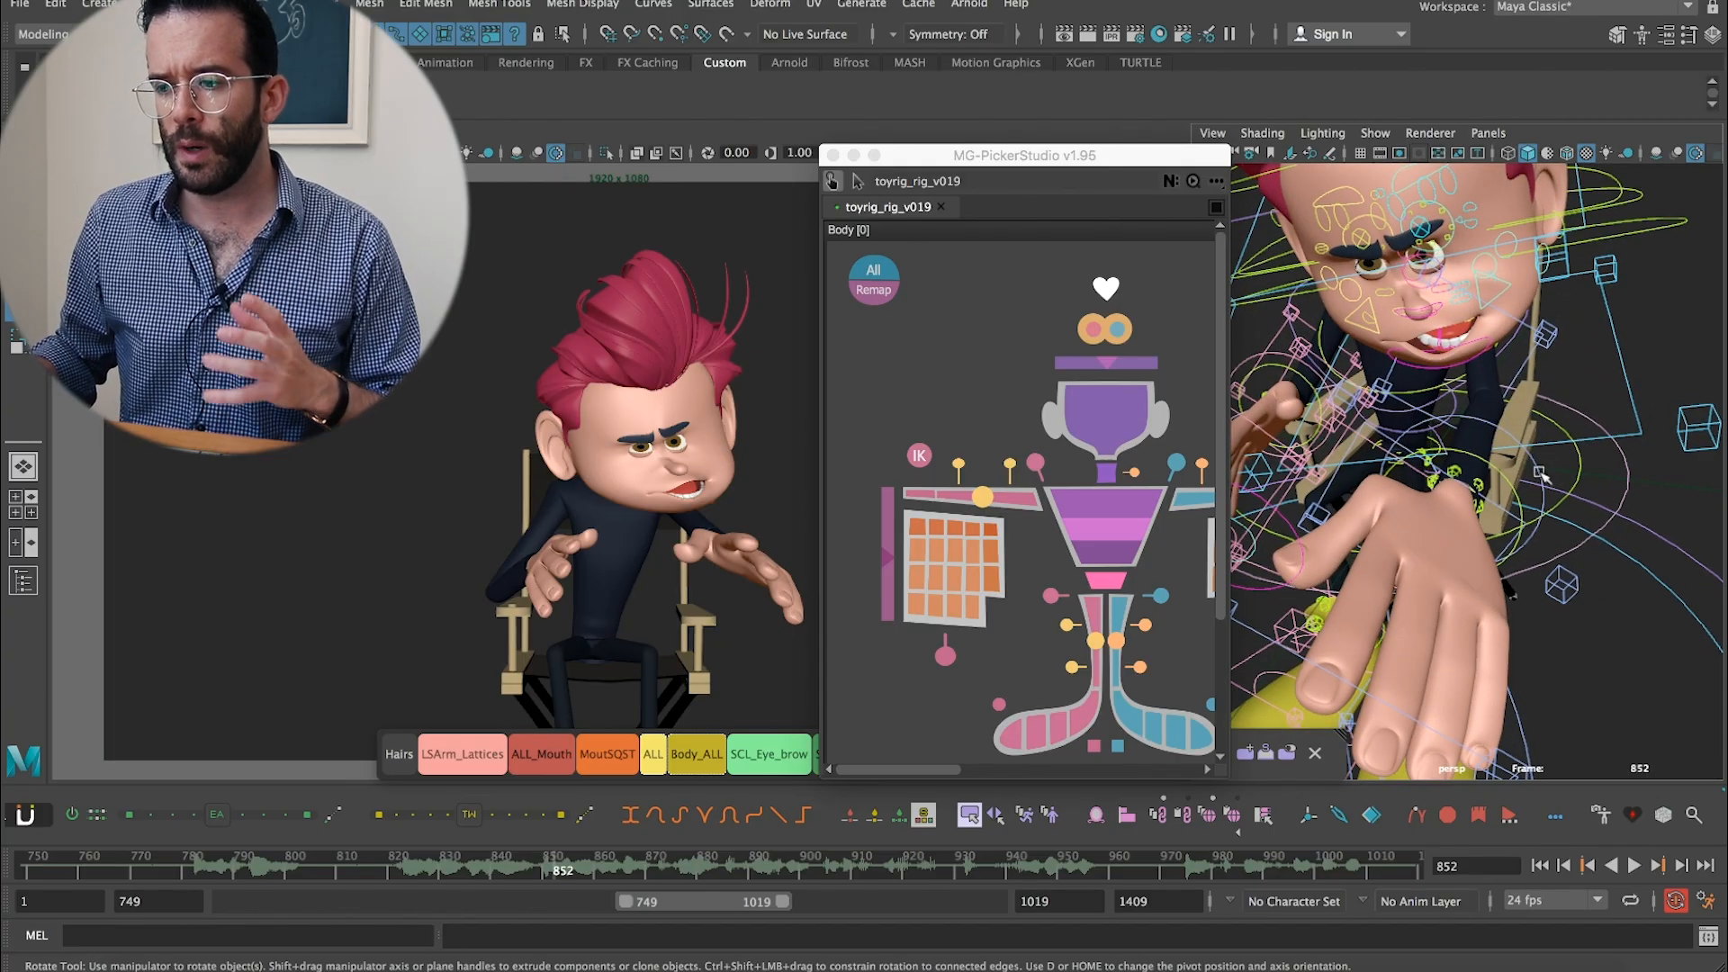
Select the left arm's second IK control, mute all of its channels, and put the Channel Box away
{"action": "left_click", "coordinate": [1520, 500]}
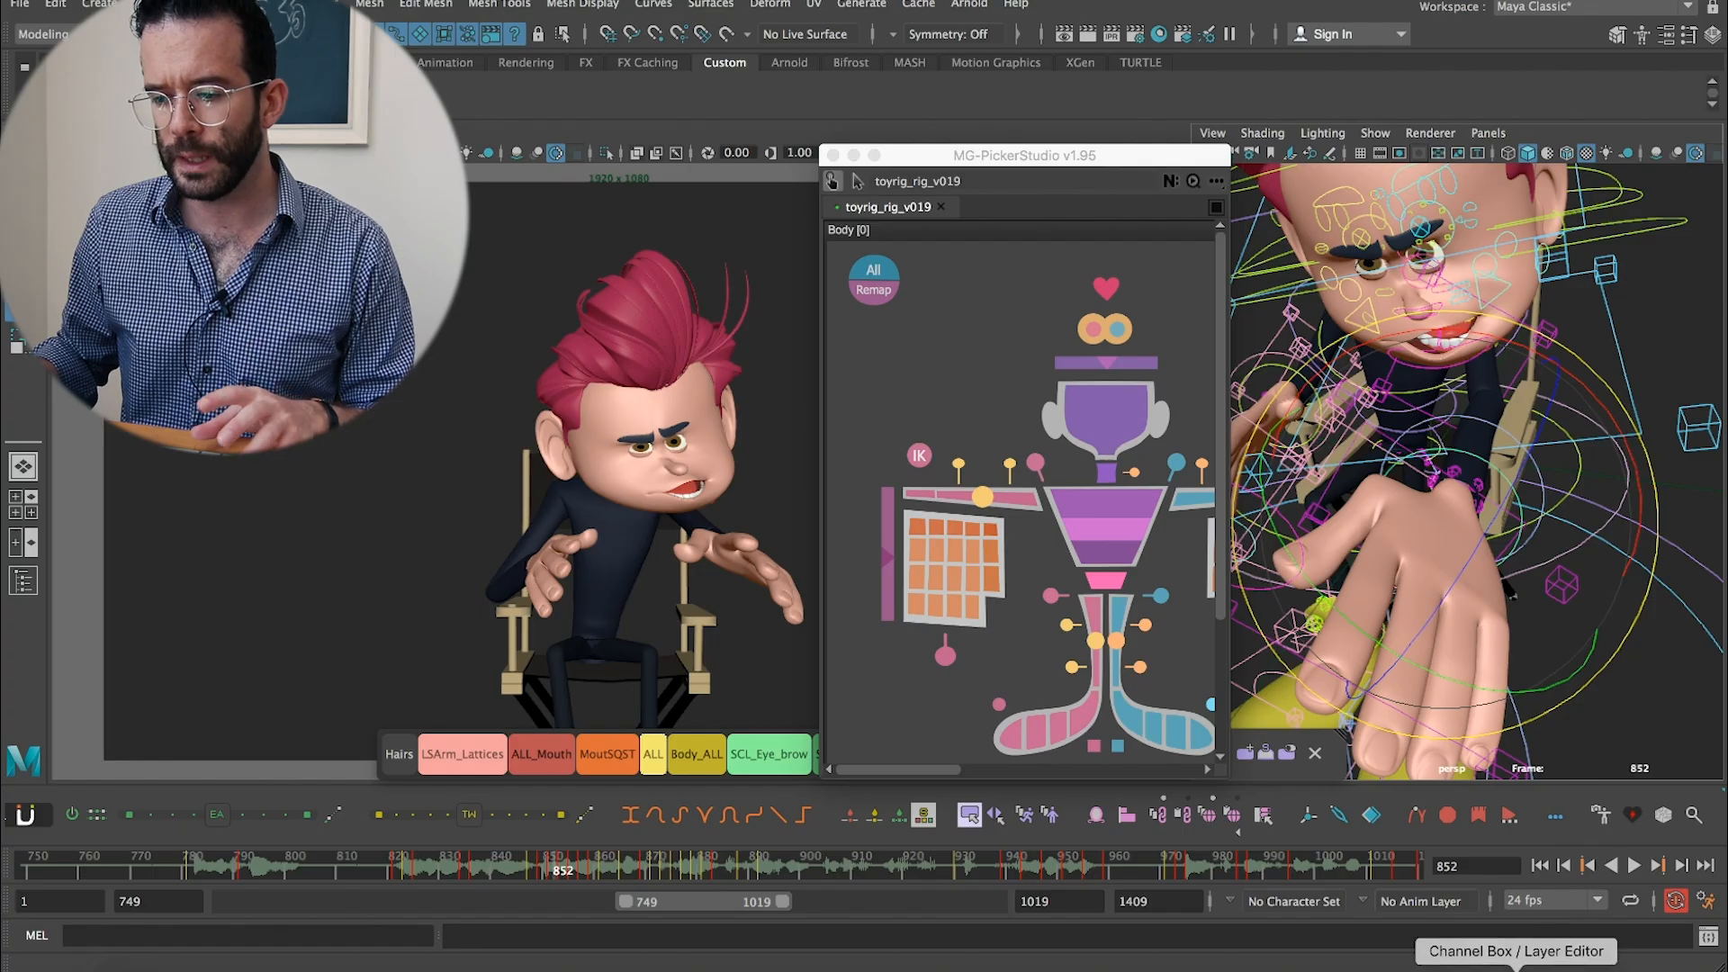
{"action": "left_click", "coordinate": [1519, 960]}
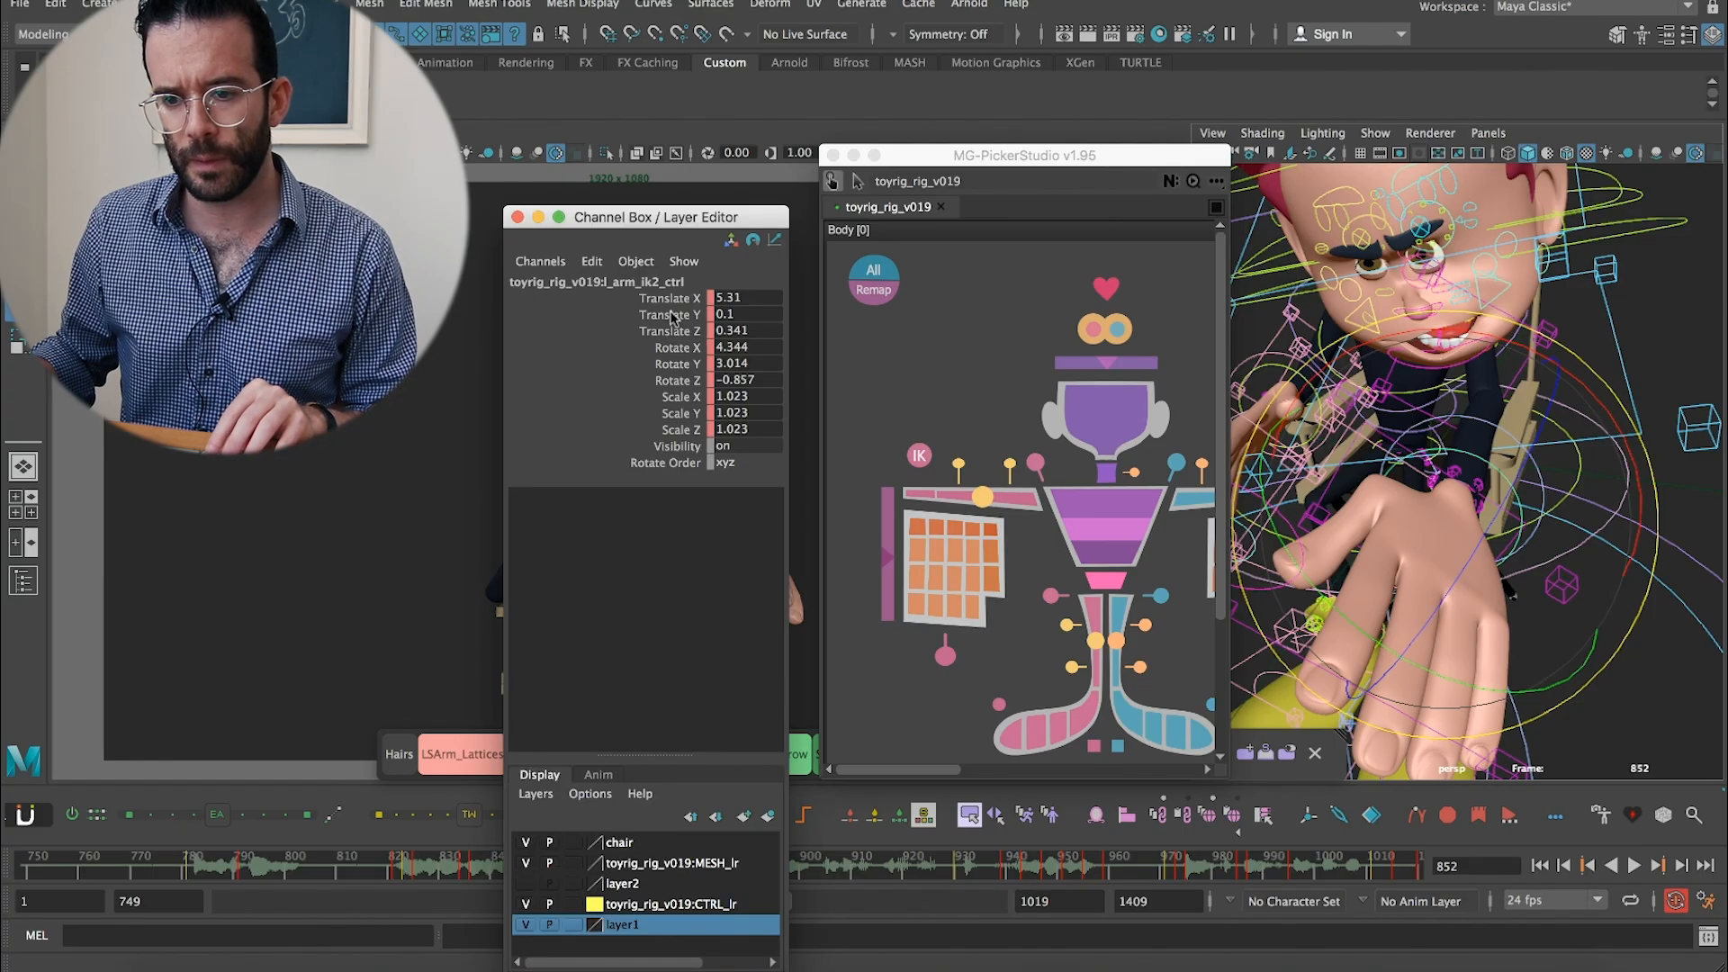
{"action": "left_click_drag", "start_coordinate": [677, 300], "coordinate": [729, 445]}
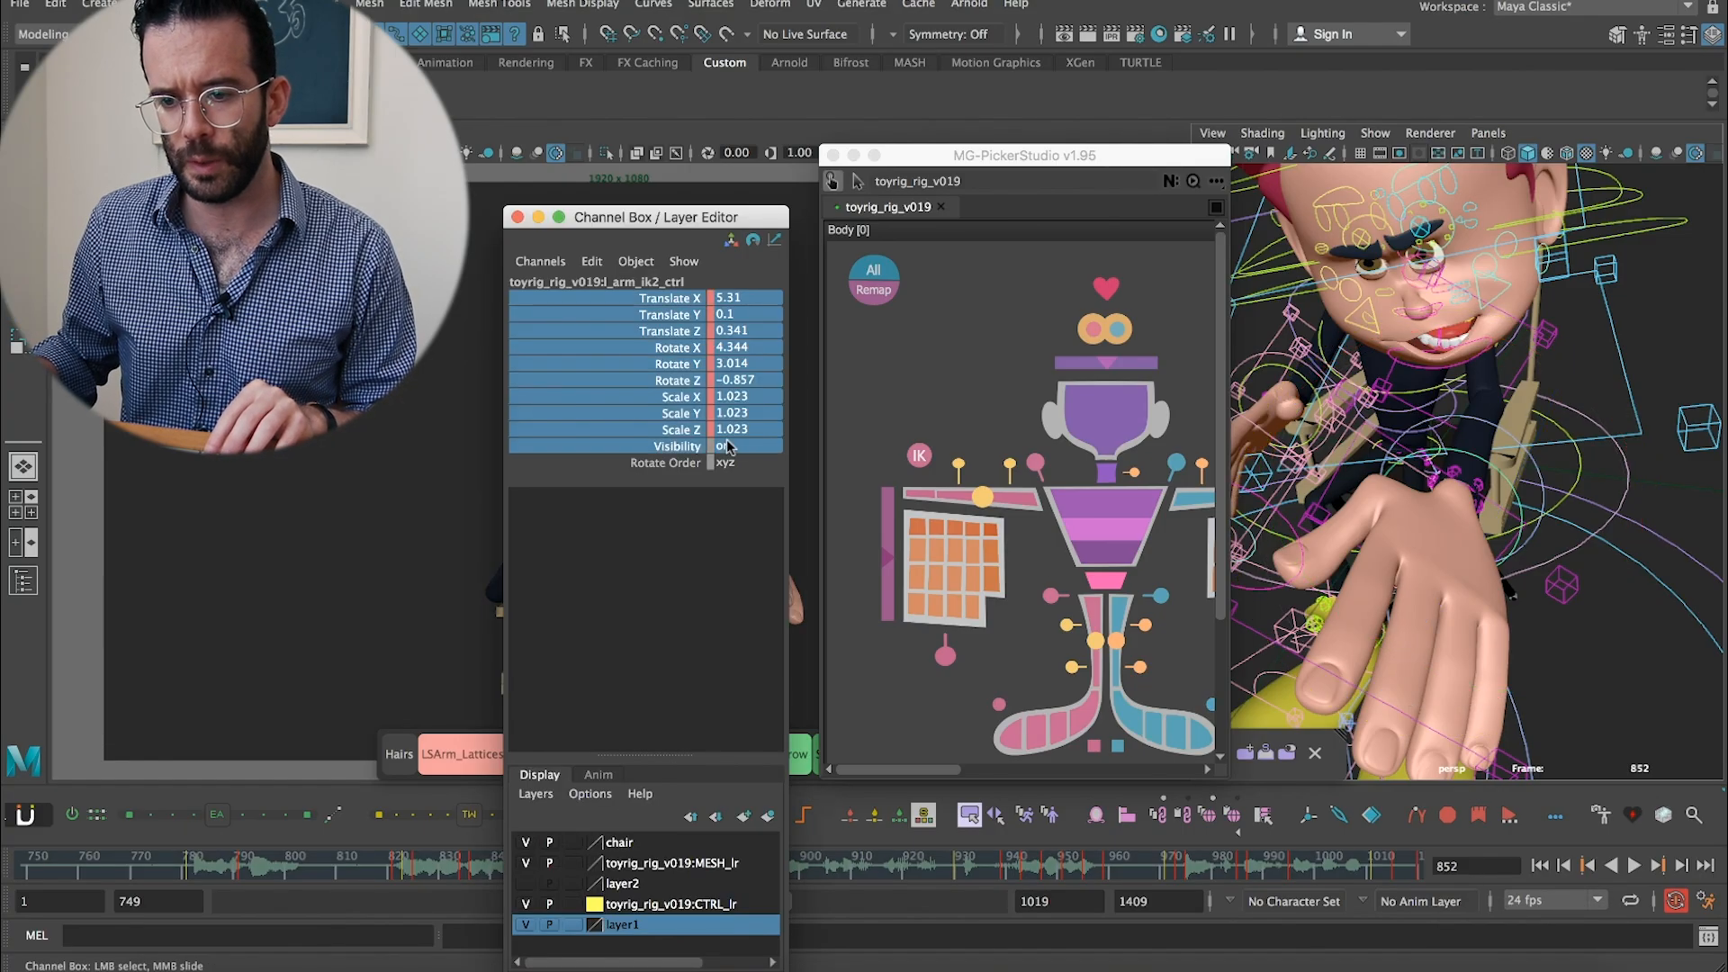
{"action": "right_click", "coordinate": [664, 405]}
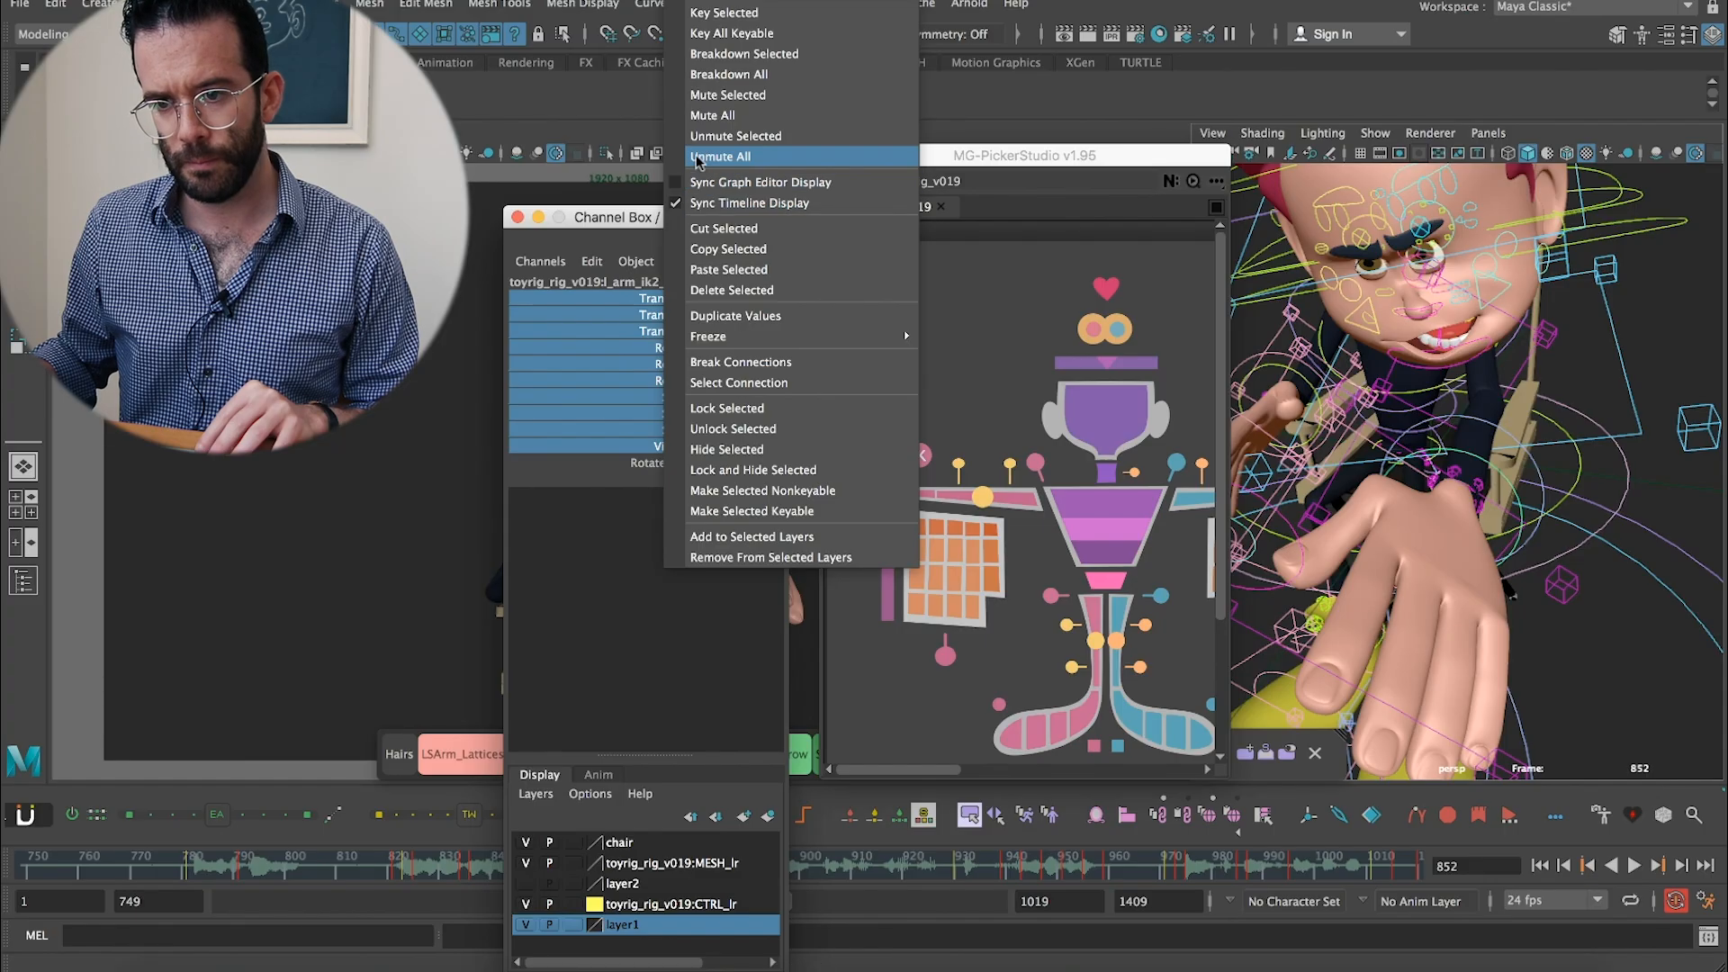
{"action": "left_click", "coordinate": [706, 116]}
{"action": "left_click", "coordinate": [538, 217]}
Playblast frames 845 to 895 from the shot camera, review the arm movement in the looping clip, and pause it at frame 862
{"action": "left_click_drag", "start_coordinate": [785, 866], "coordinate": [527, 867], "text": "shift"}
{"action": "middle_click", "coordinate": [591, 604]}
{"action": "right_click", "coordinate": [658, 867]}
{"action": "left_click", "coordinate": [689, 847]}
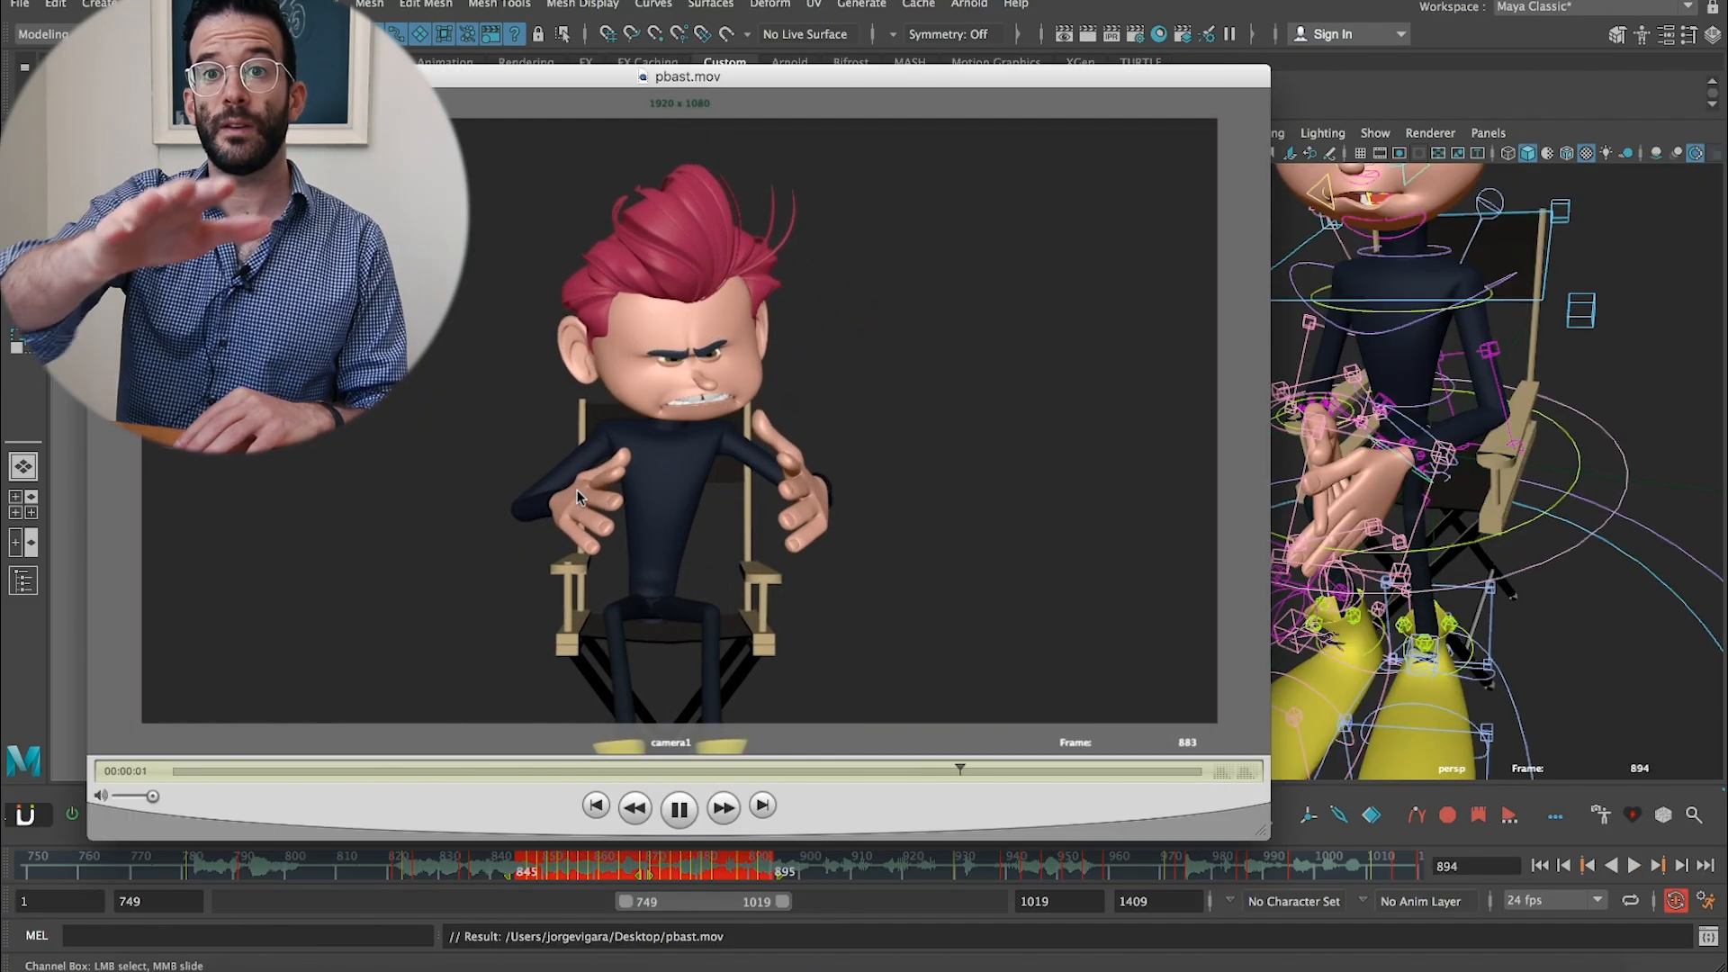
{"action": "key", "text": "space"}
{"action": "key", "text": "space"}
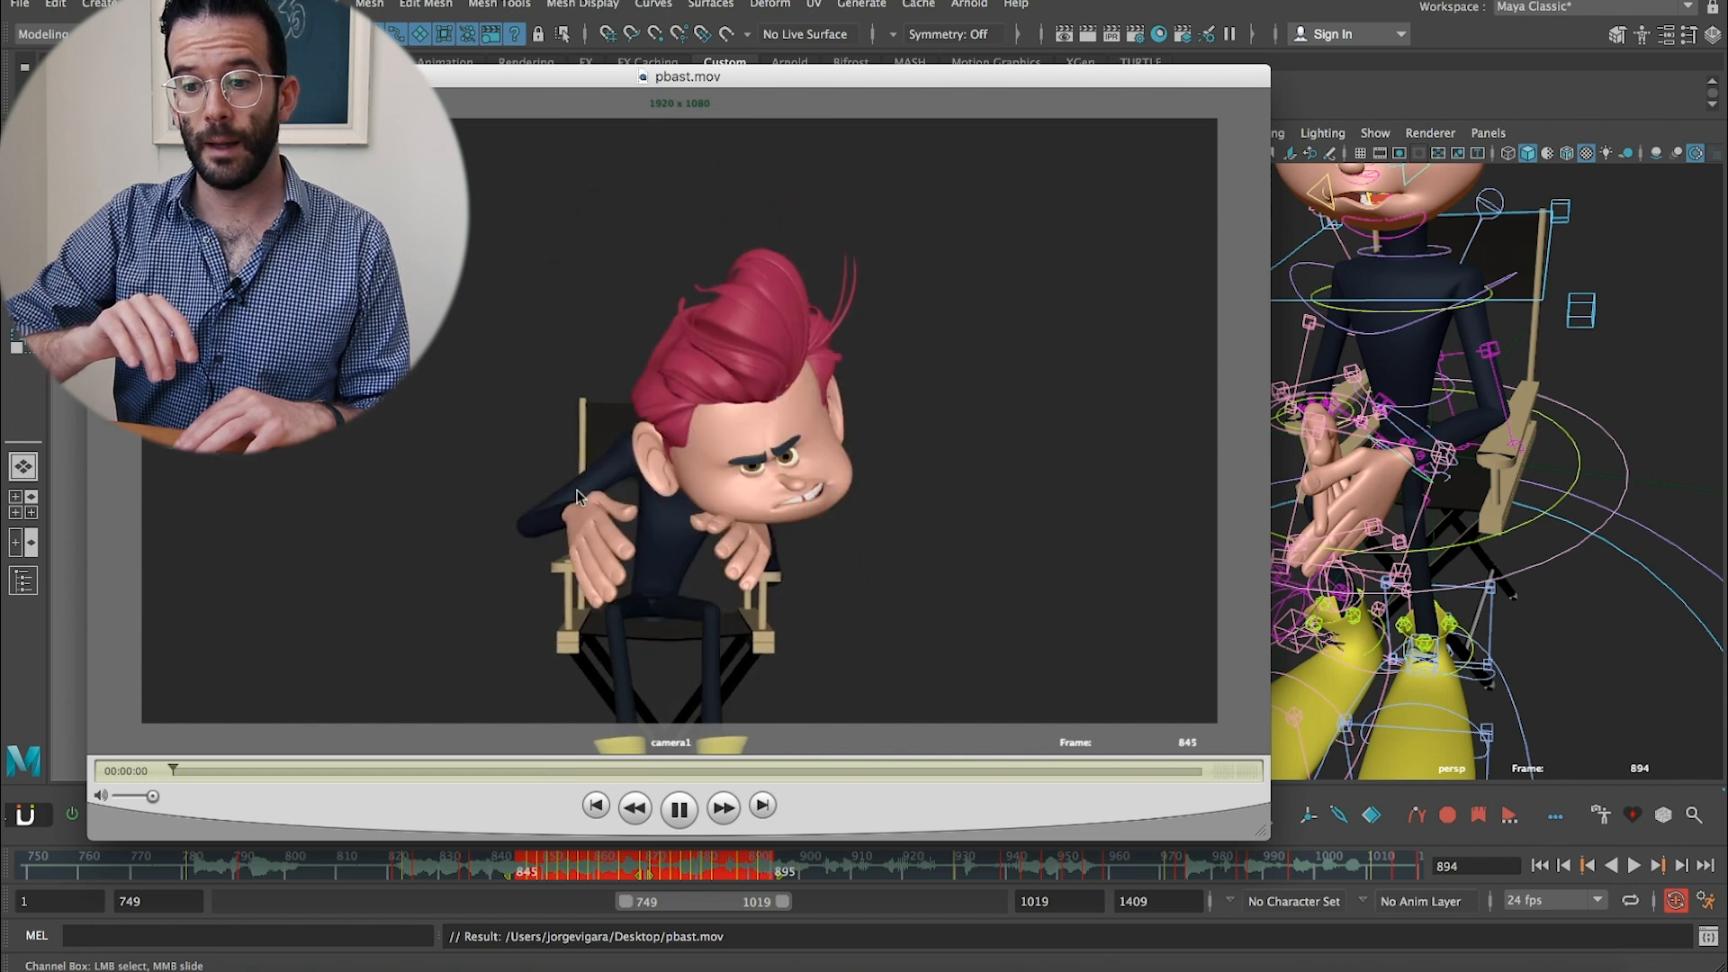
{"action": "key", "text": "space"}
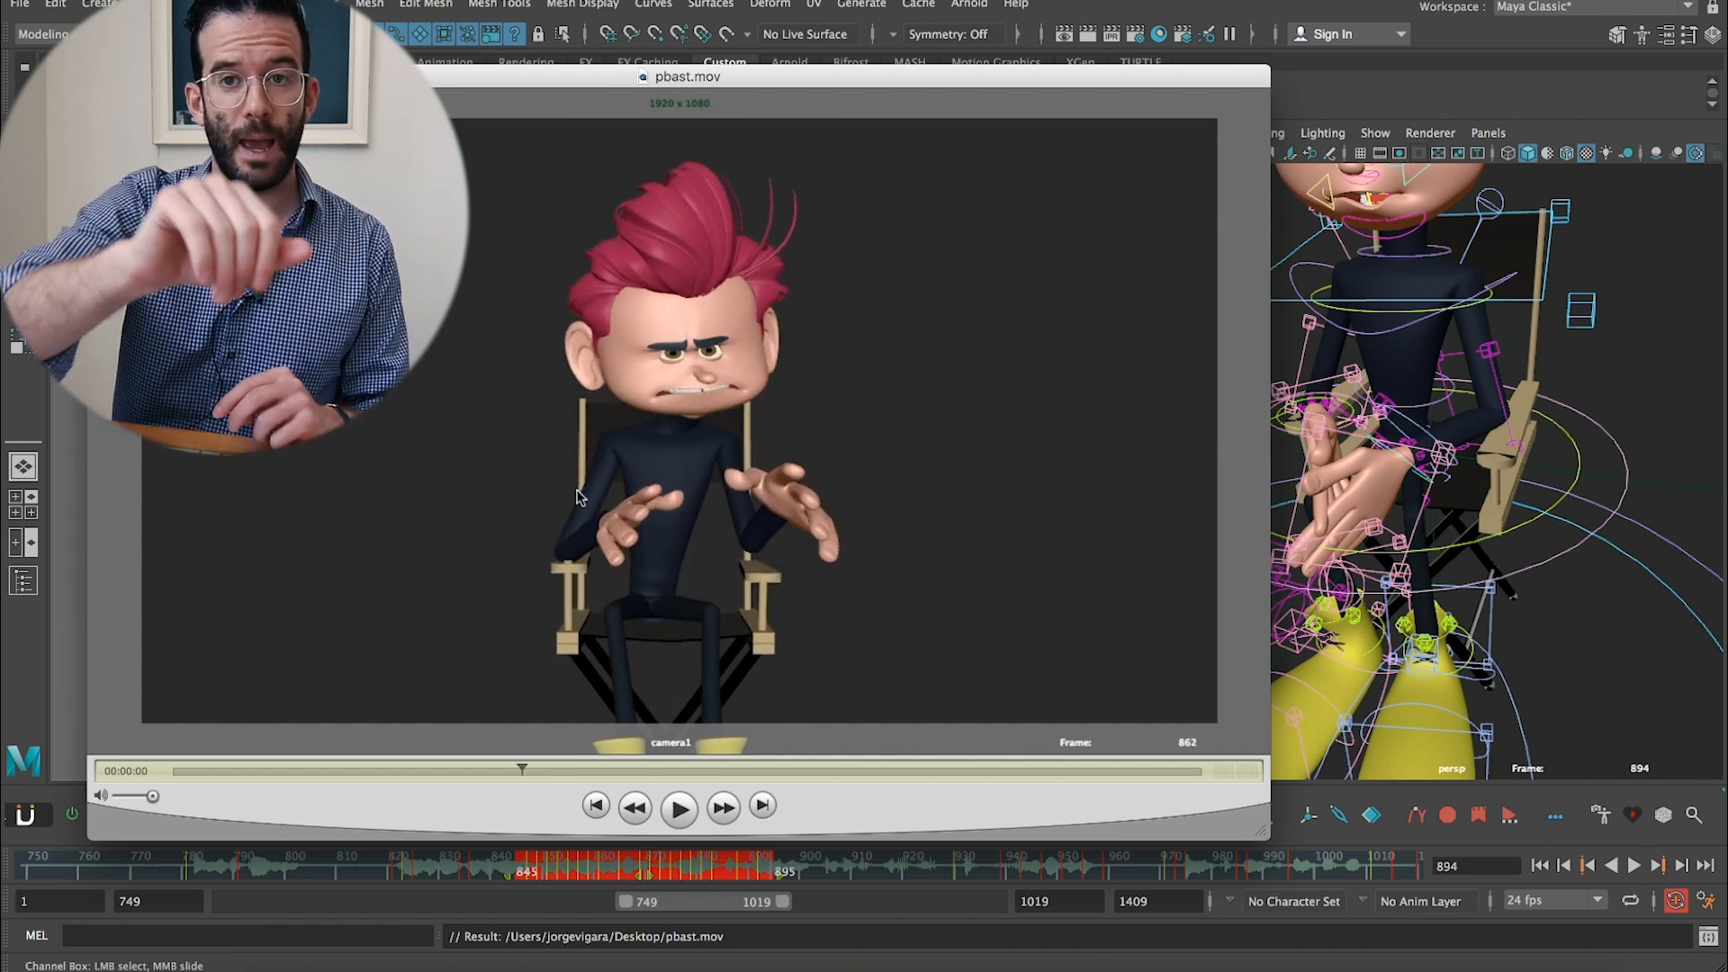